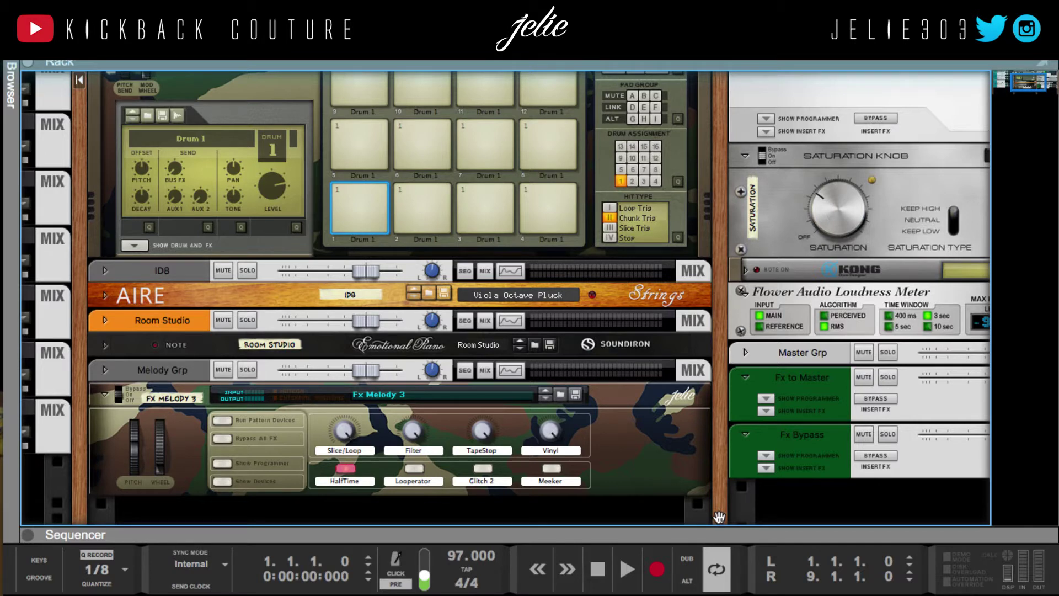
Examine the insert effects of the Master Section and hide them again
drag(718, 517, 287, 594)
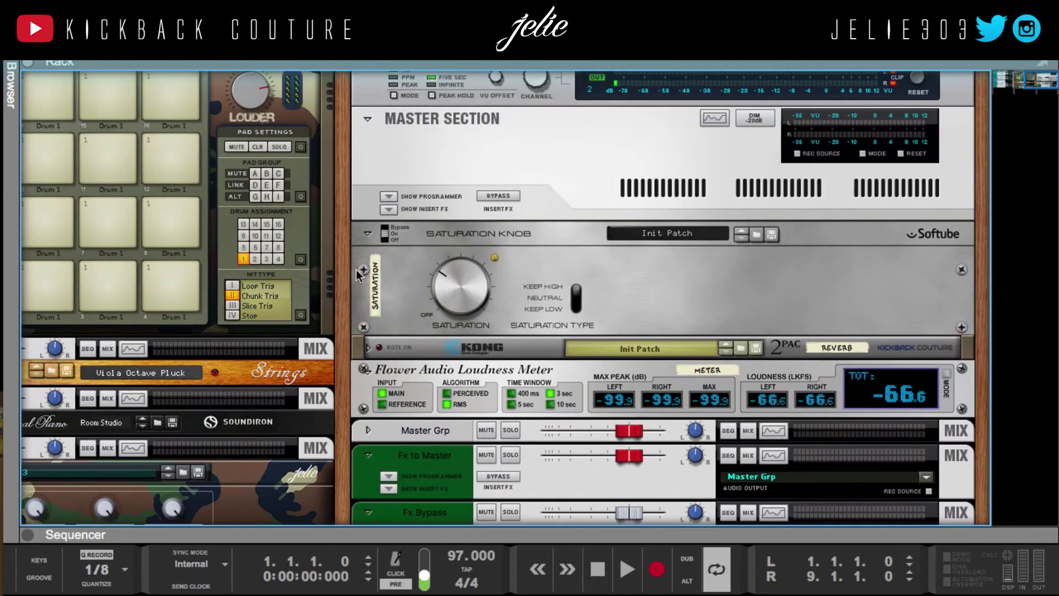
click(389, 209)
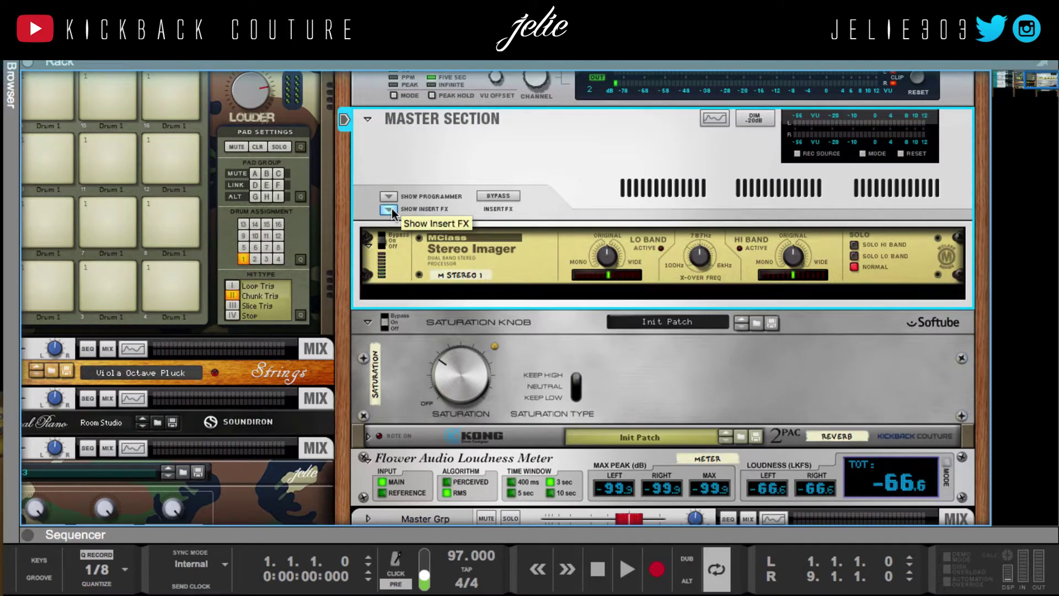
click(388, 209)
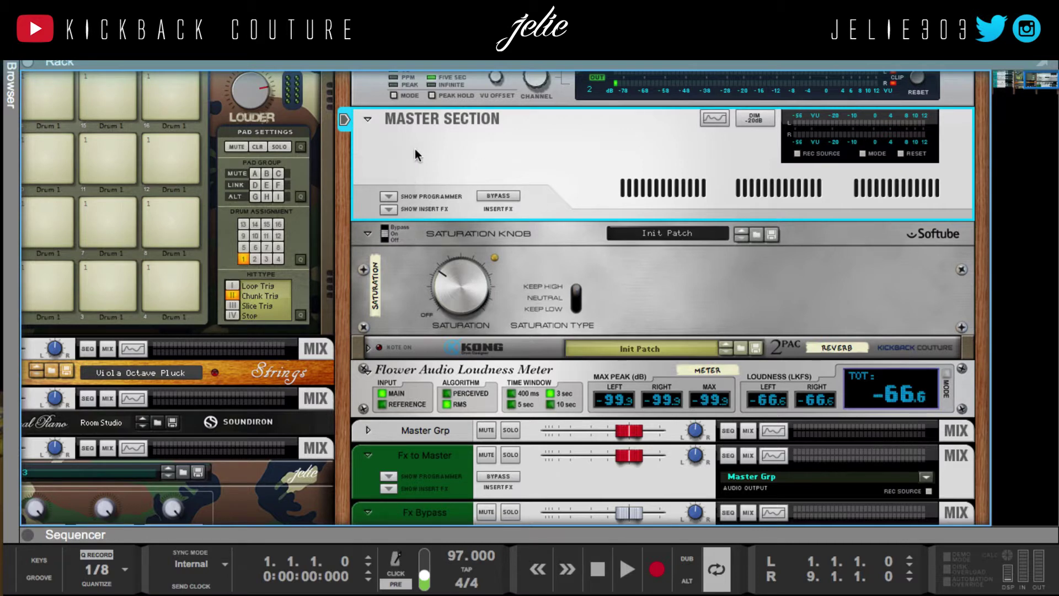
Delete the Master Grp, Fx to Master and Fx Bypass channels below the loudness meter
scroll(373, 274, down, 1)
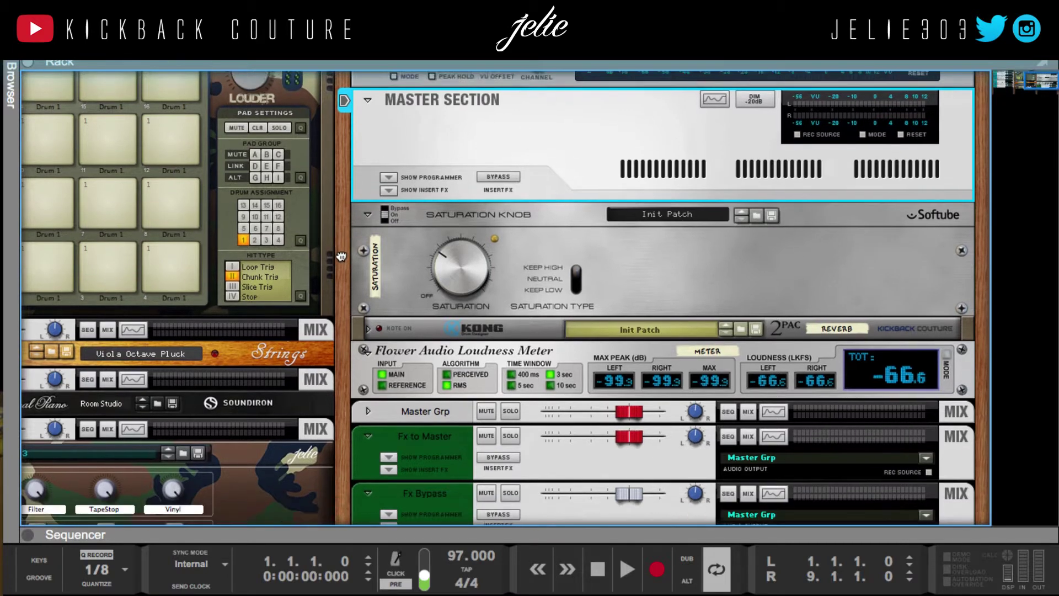
click(406, 415)
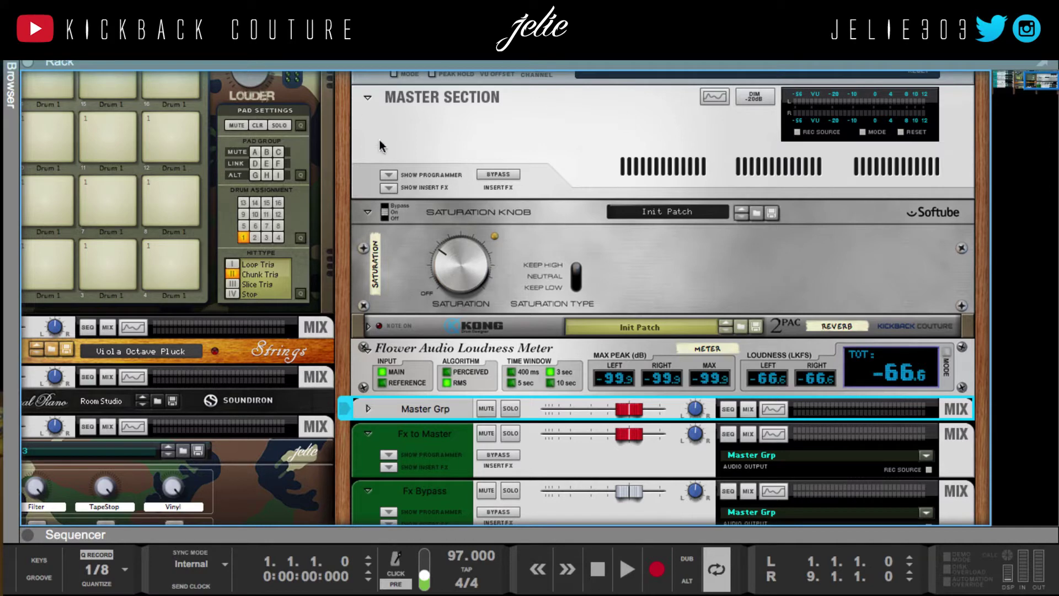
scroll(415, 406, down, 5)
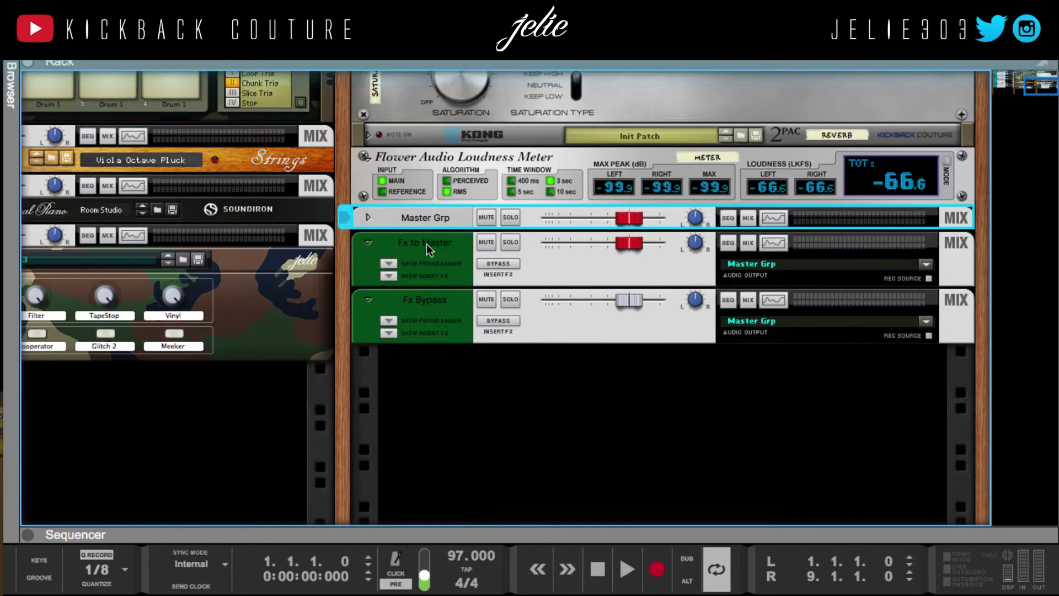
shift+click(431, 319)
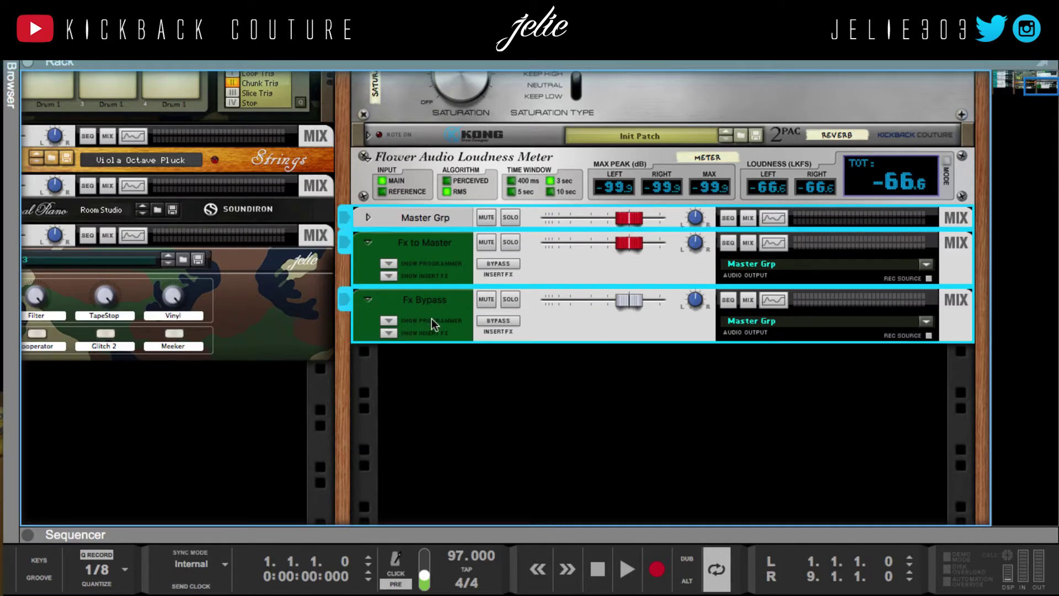
key(BackSpace)
click(645, 235)
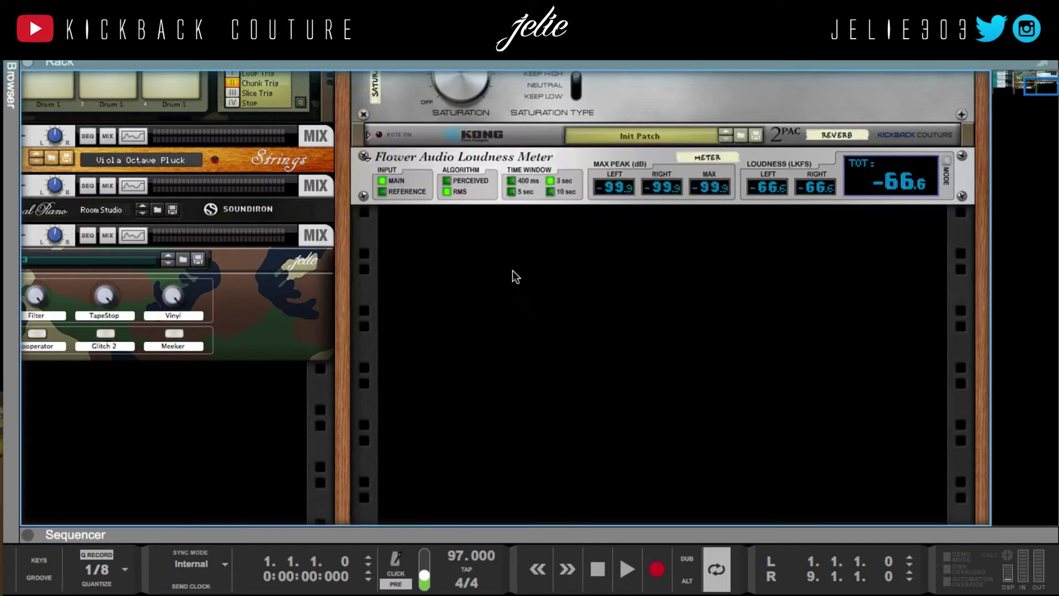
Create a new mix channel below the loudness meter and name it Master Grp
right_click(468, 246)
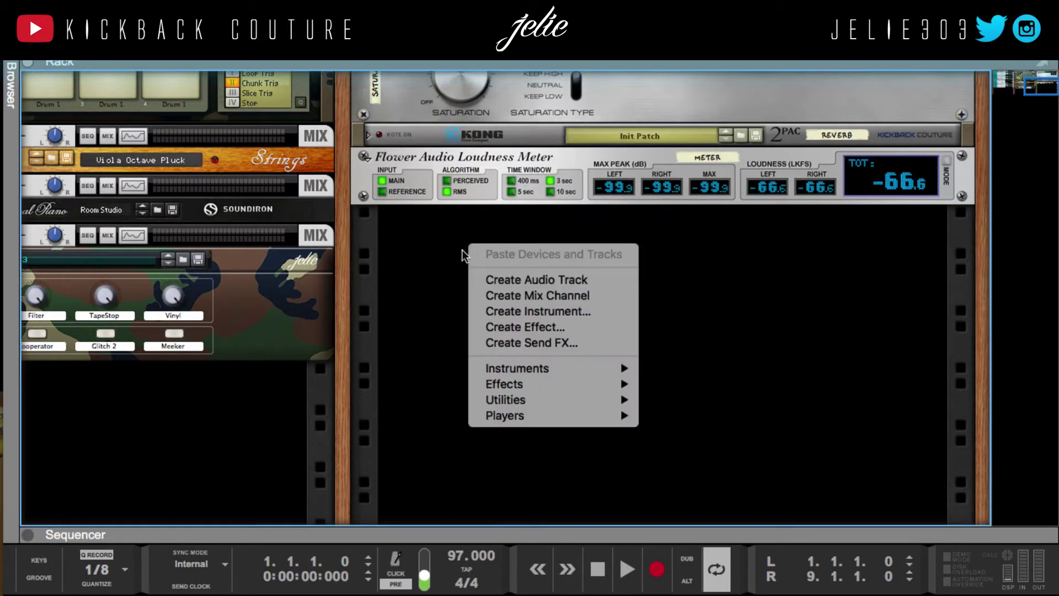
click(501, 300)
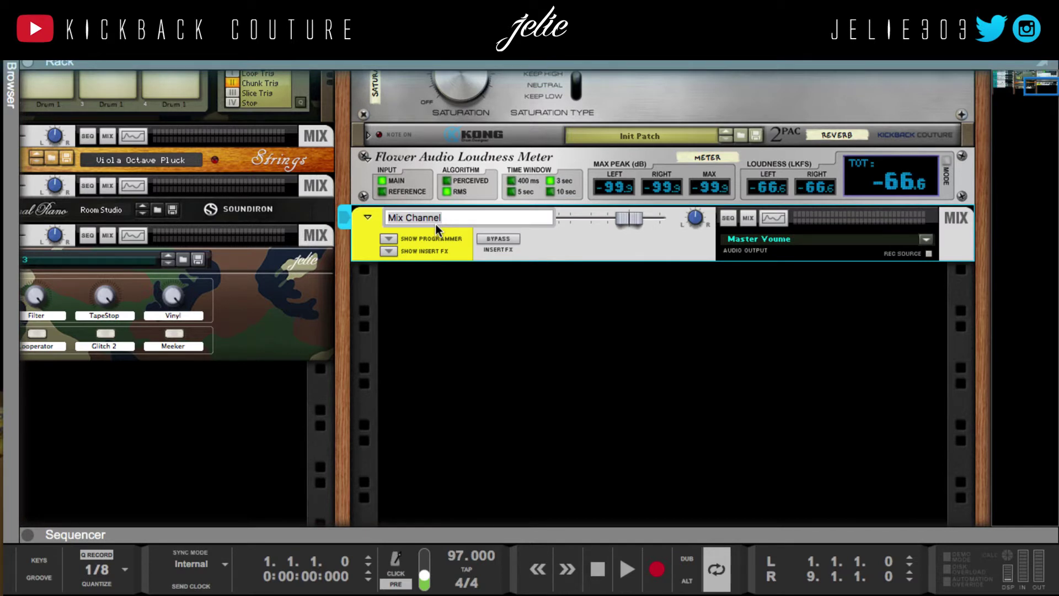
text(Master M)
key(BackSpace)
text(Grp)
key(Return)
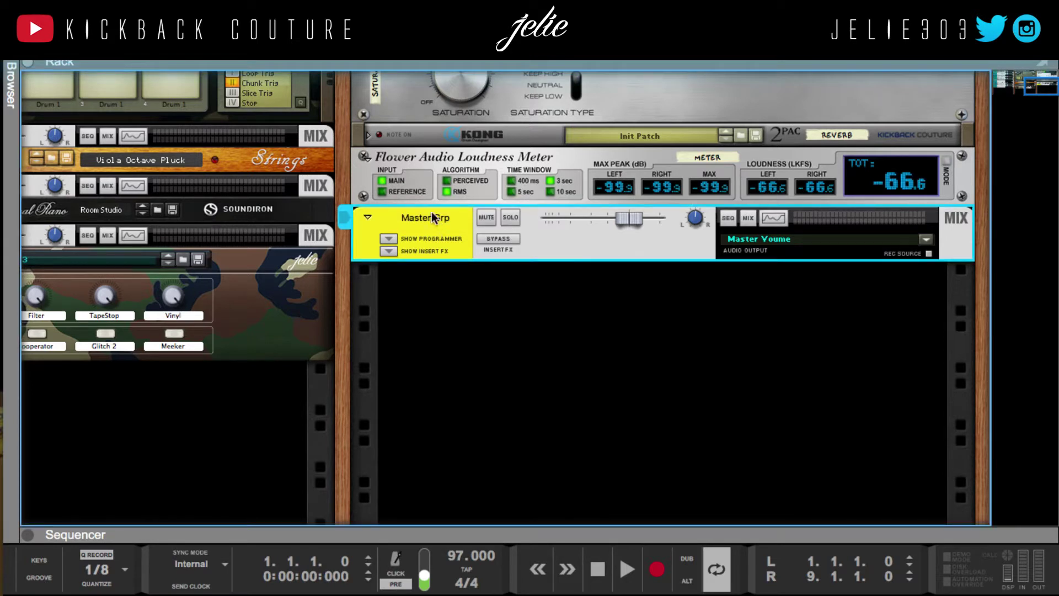
click(451, 295)
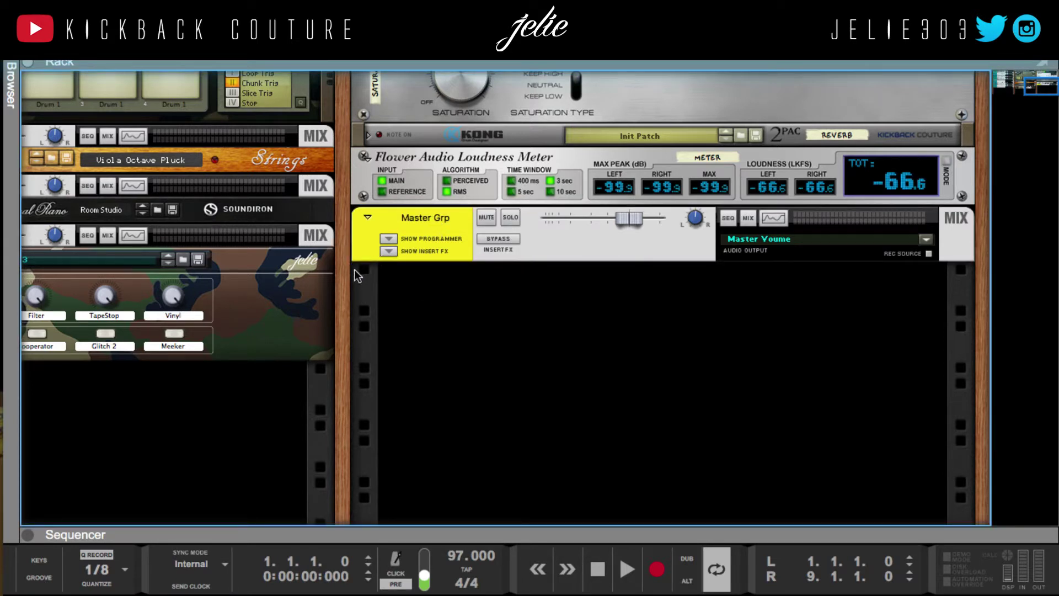
Route the ID8 and Room Studio mix channels to Melody Grp
drag(345, 271, 722, 356)
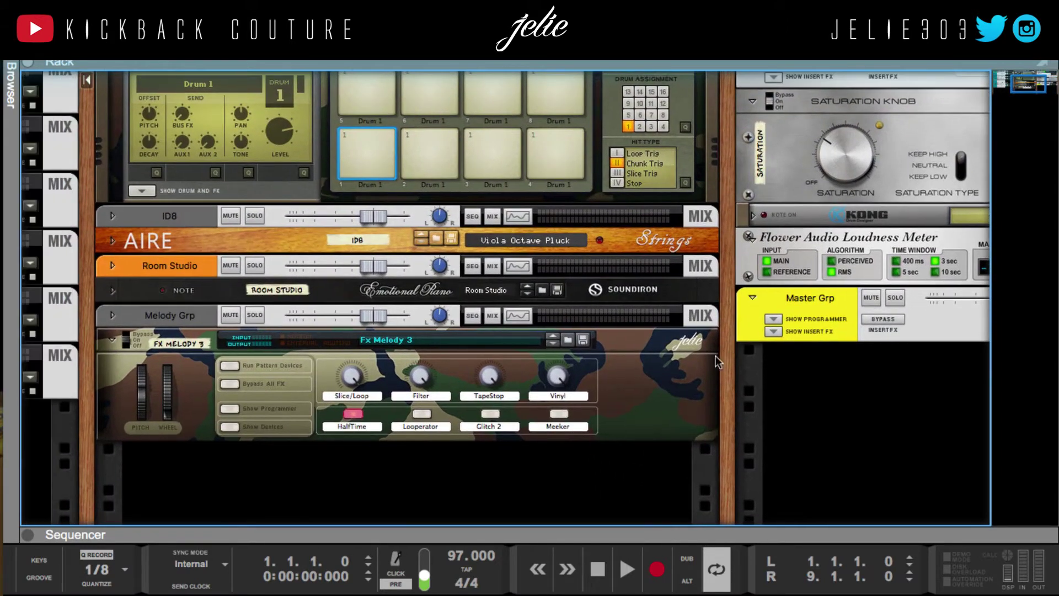
click(182, 214)
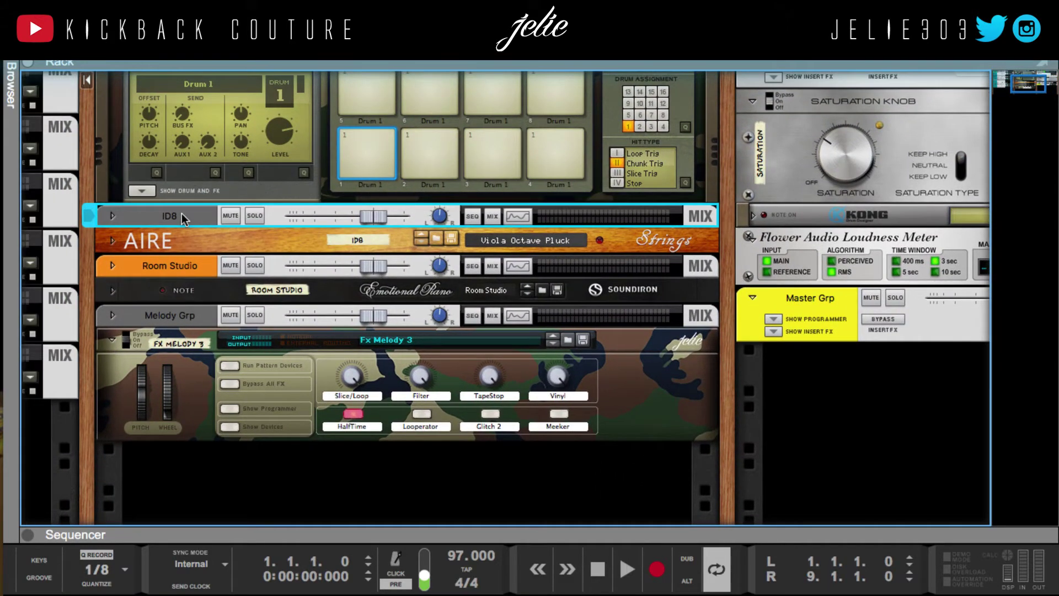
click(174, 316)
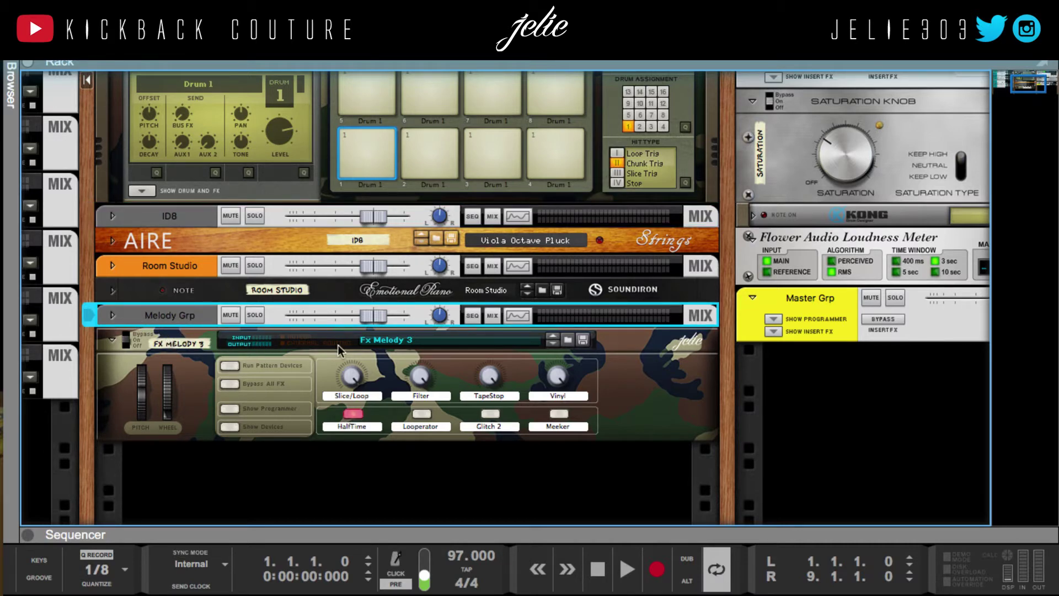
click(182, 213)
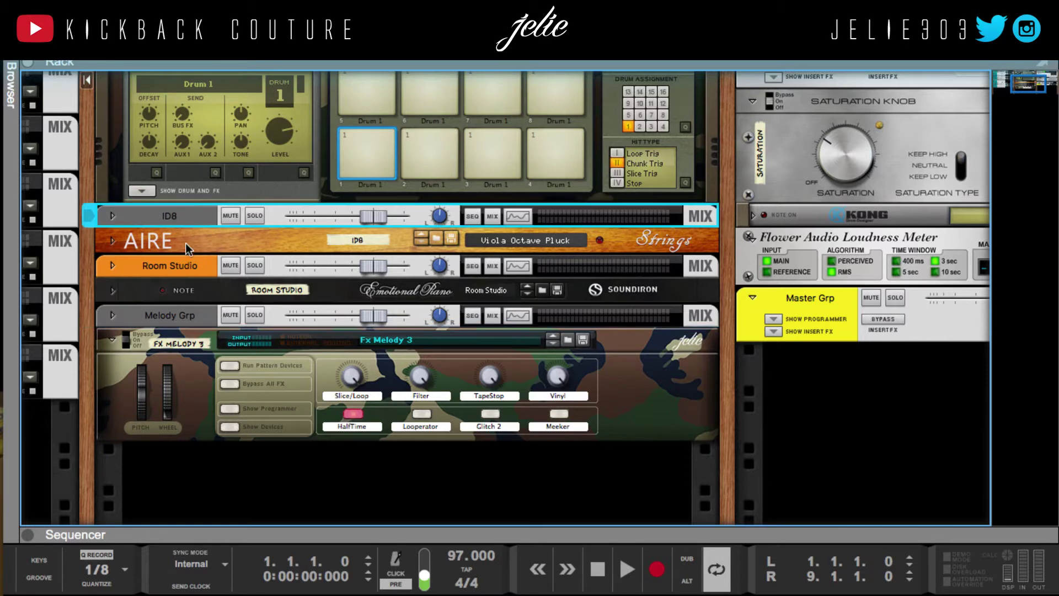
shift+click(189, 266)
right_click(189, 266)
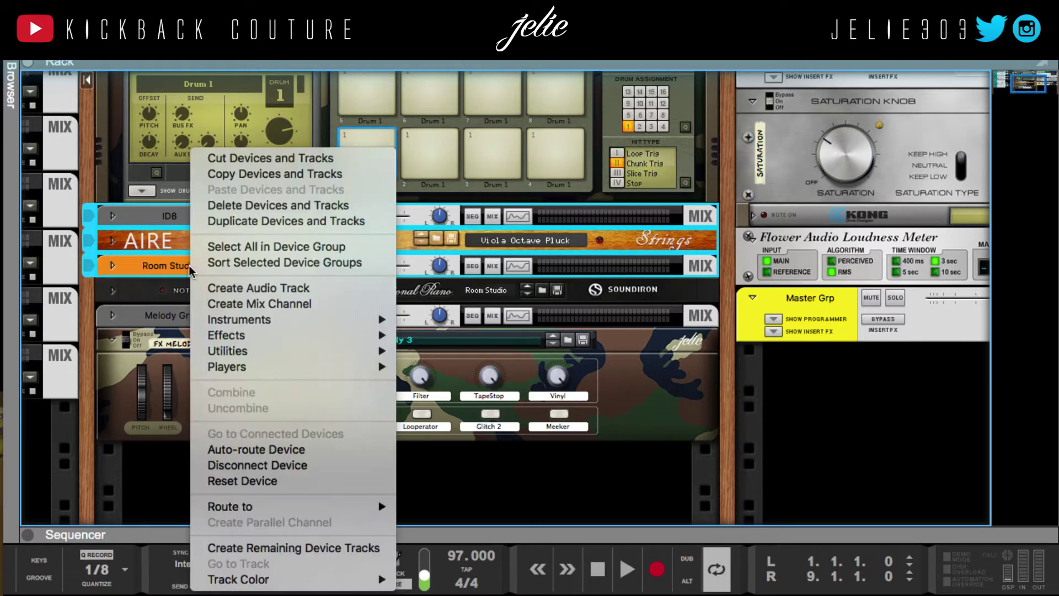
mouse_move(277, 511)
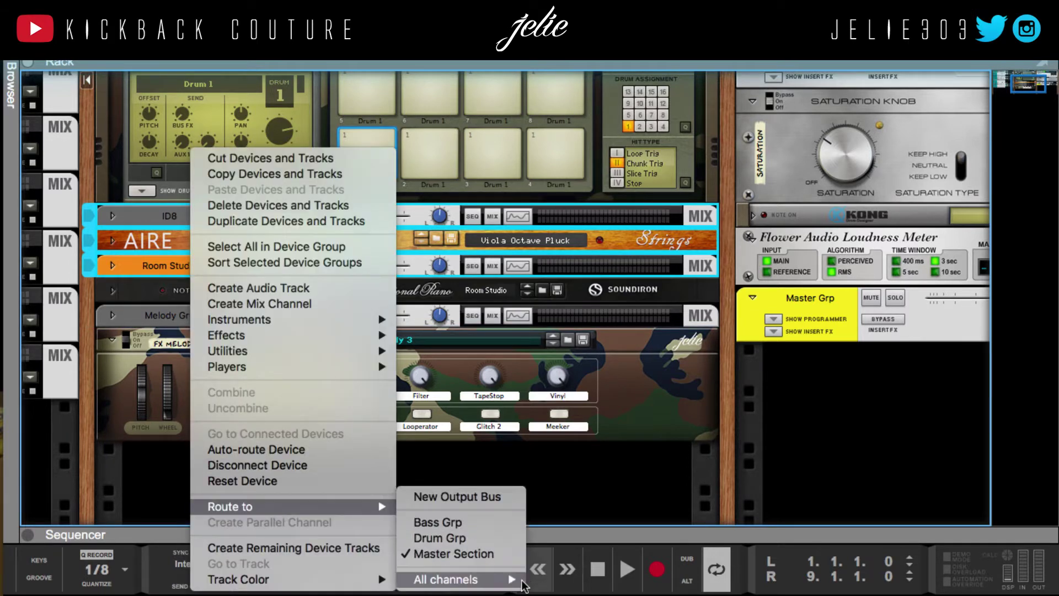
mouse_move(513, 579)
click(560, 406)
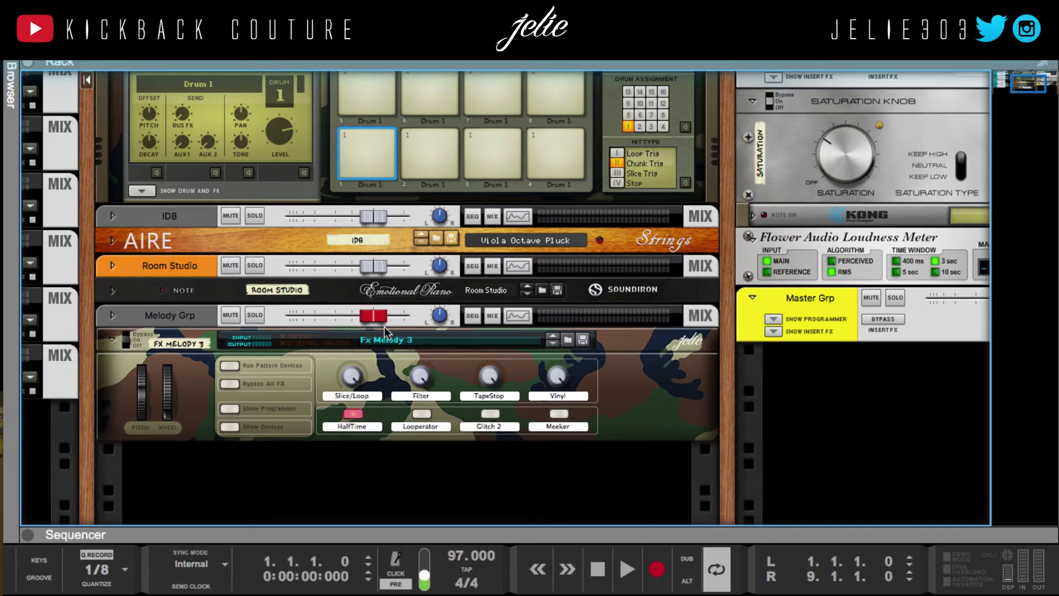
drag(737, 386, 640, 408)
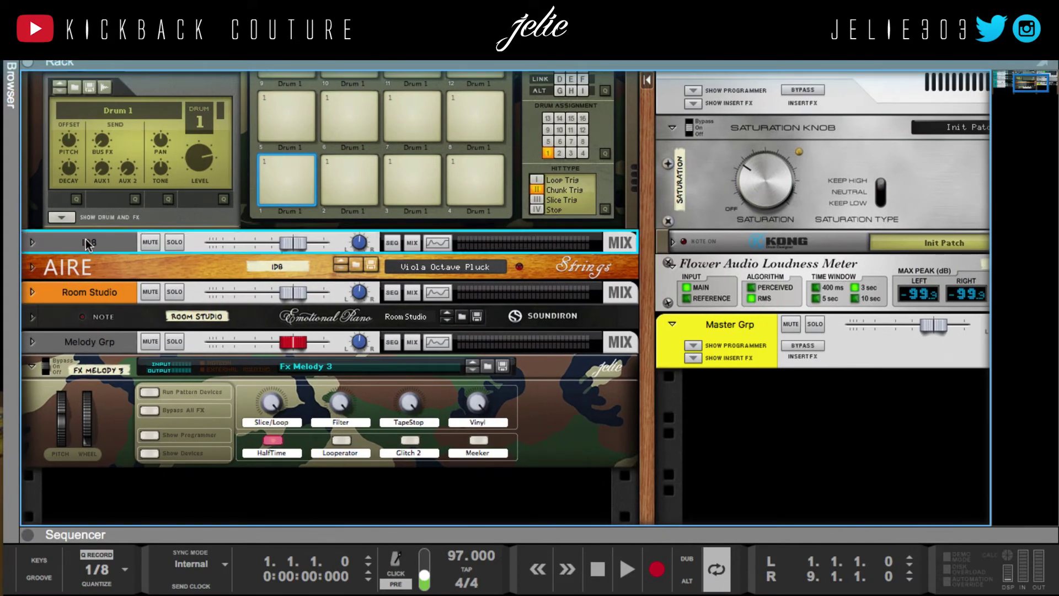
click(105, 349)
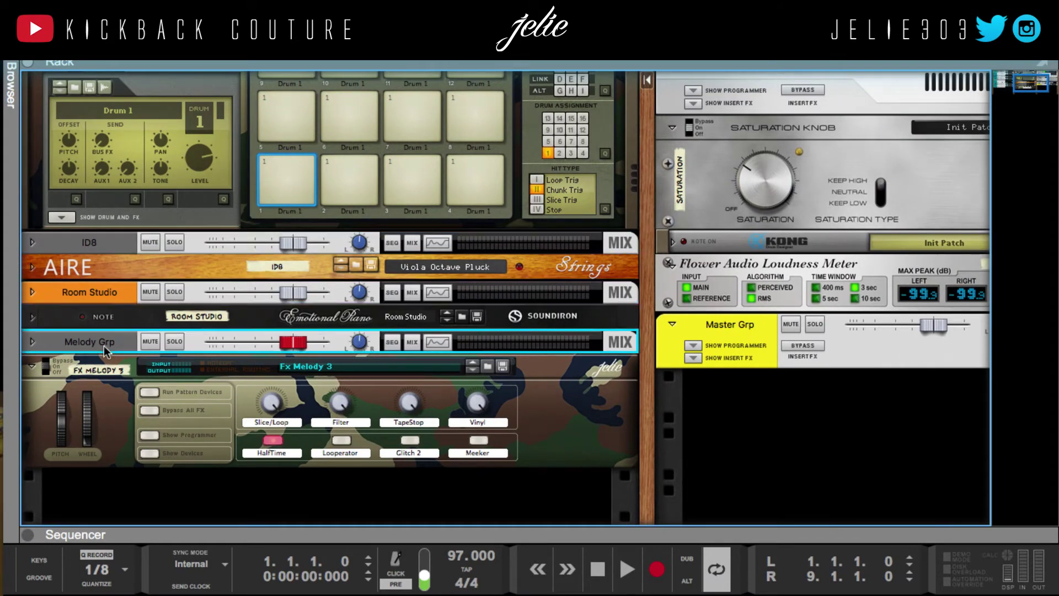
right_click(286, 338)
key(Escape)
right_click(710, 331)
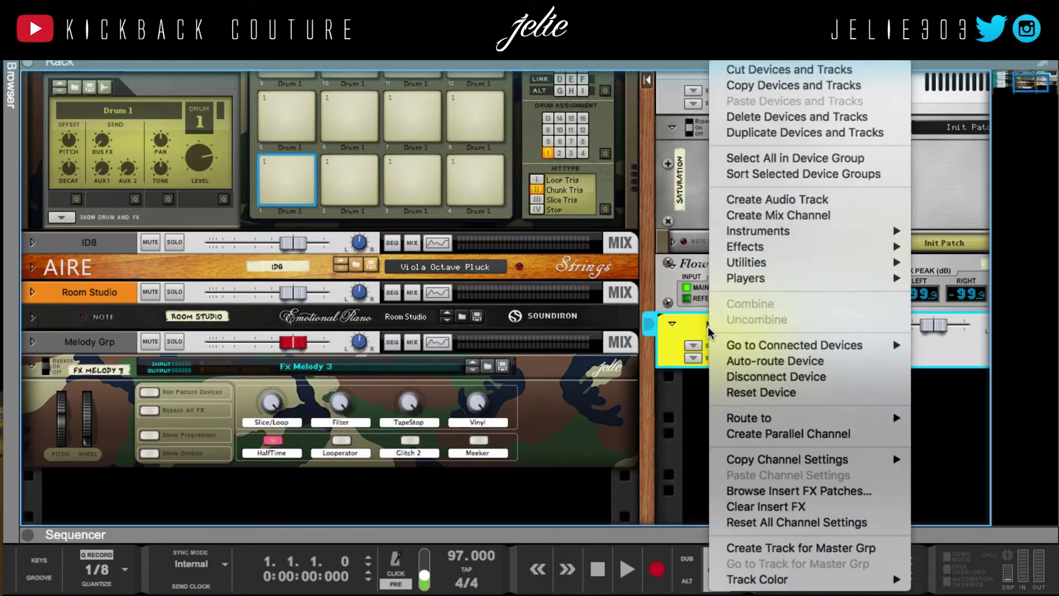
click(774, 434)
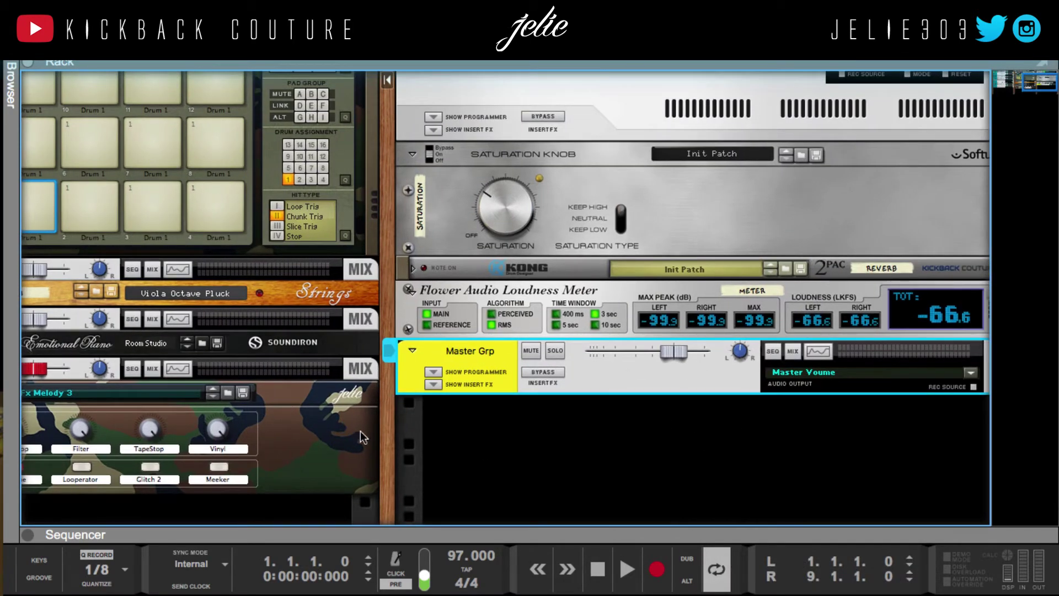
Expand the Drum Grp channel and examine how the drum, melody and master groups are laid out and routed
drag(381, 444, 963, 359)
drag(326, 380, 672, 362)
scroll(567, 270, up, 5)
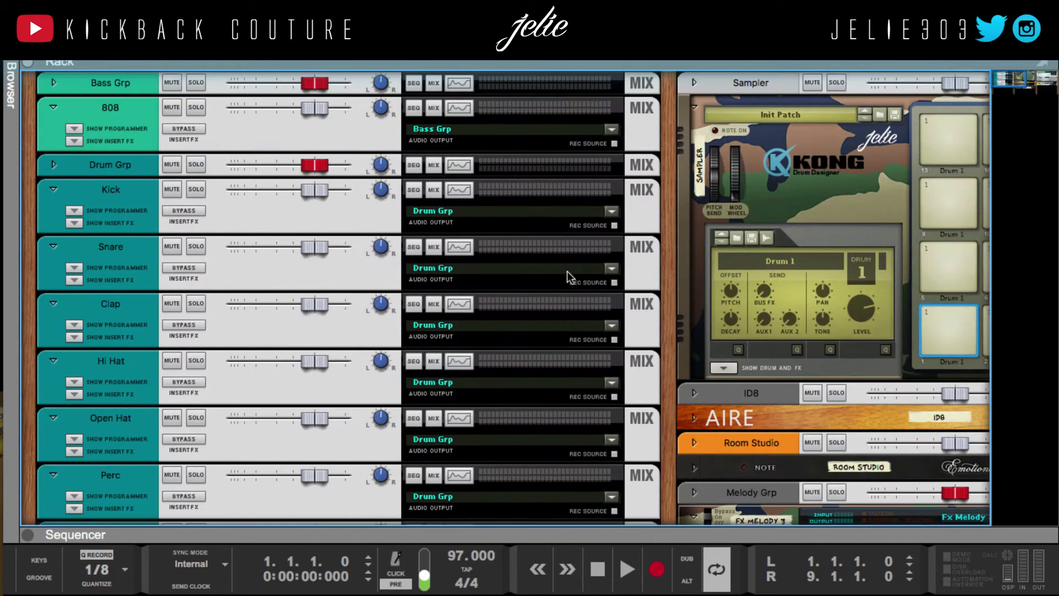
click(52, 164)
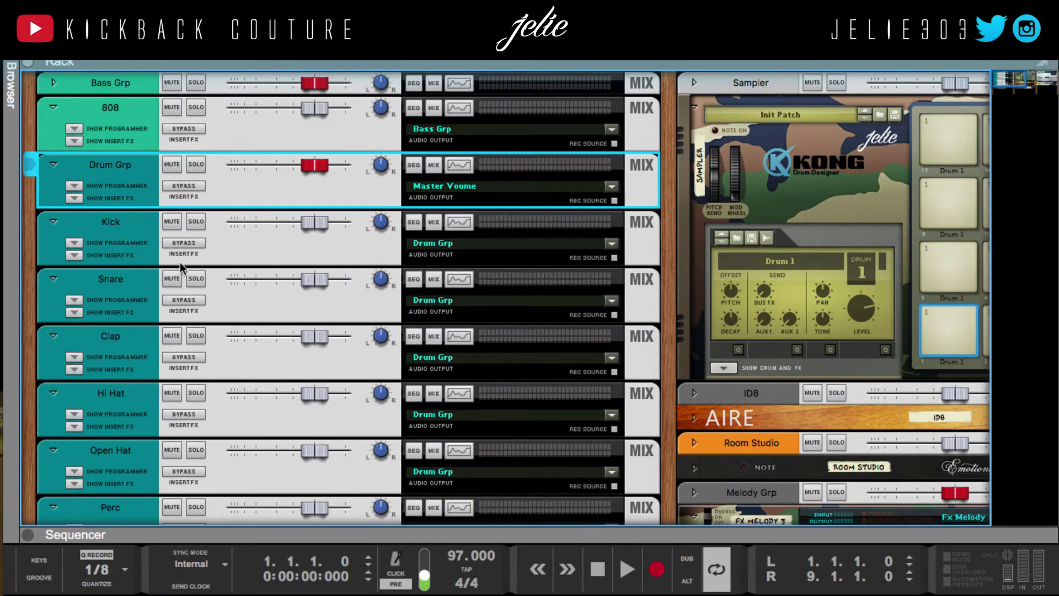
scroll(180, 263, right, 15)
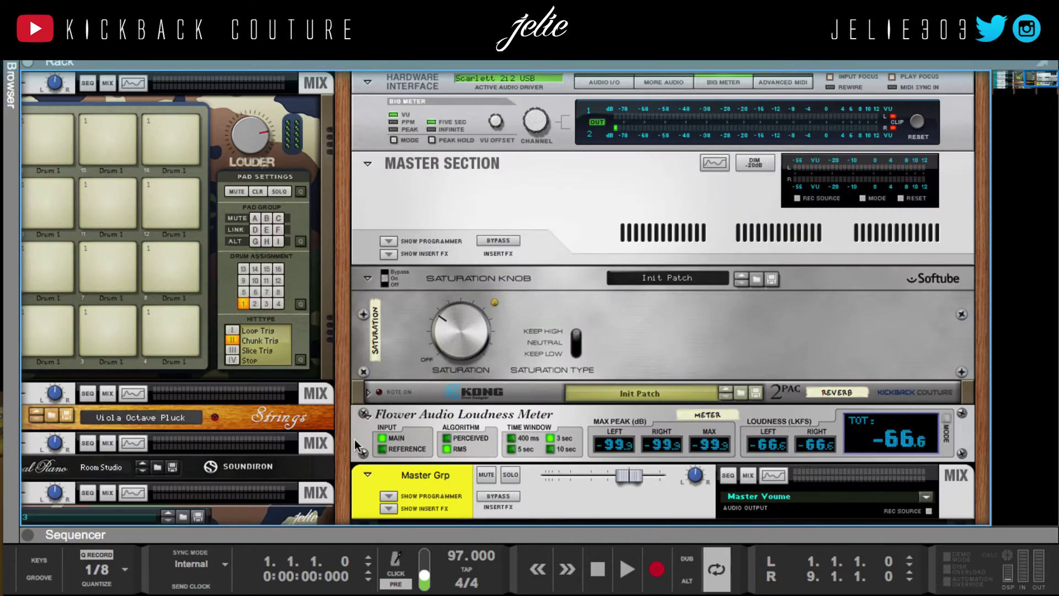
scroll(354, 439, down, 5)
scroll(397, 304, left, 10)
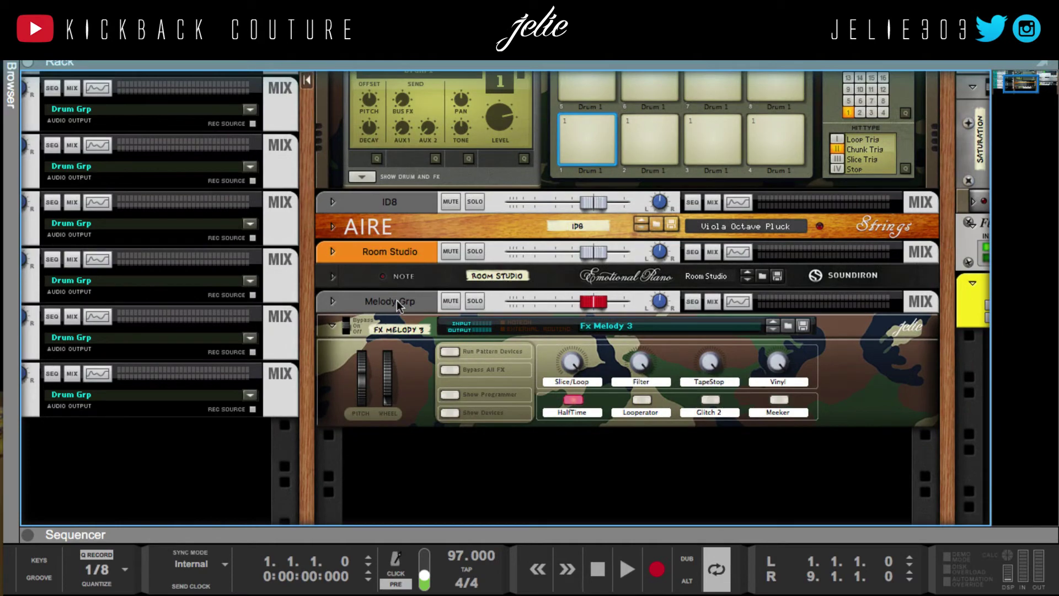
click(376, 308)
scroll(363, 299, left, 5)
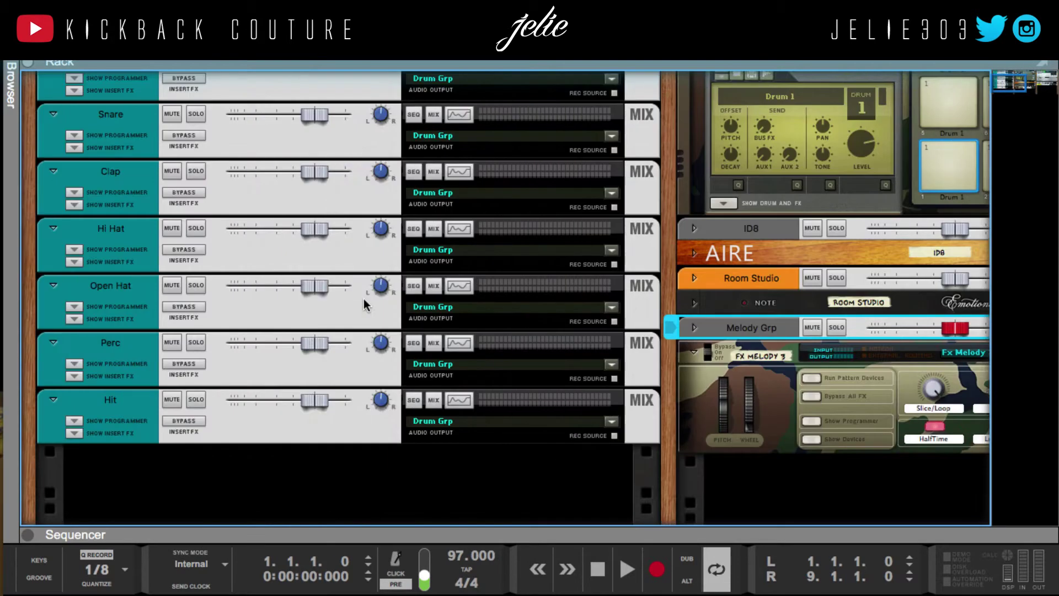
scroll(201, 260, up, 3)
scroll(131, 200, right, 10)
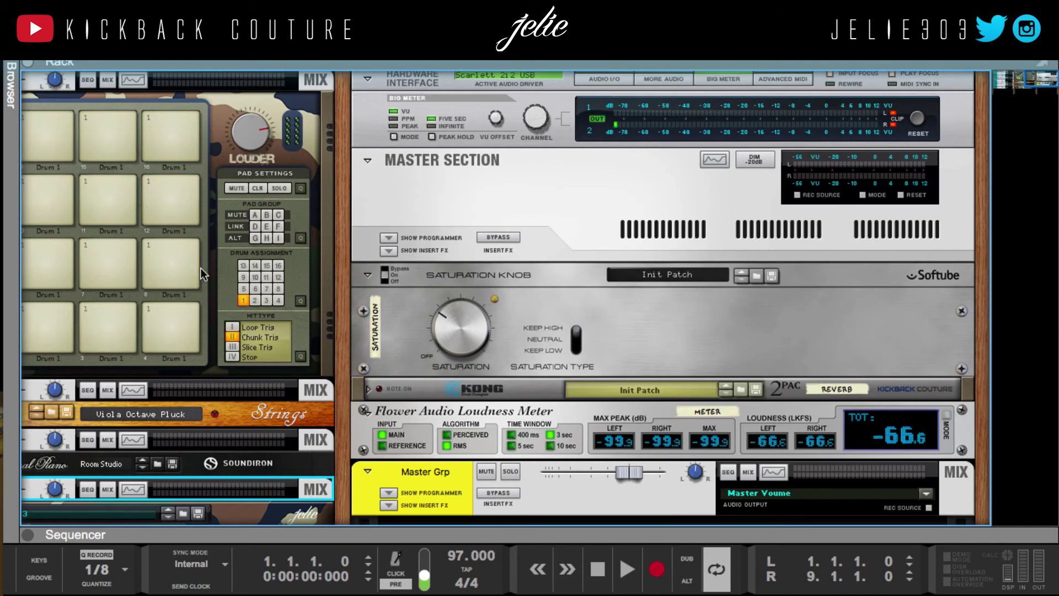
Show the insert FX section of the Master Grp channel and add a Camel Audio effect to it
scroll(200, 267, down, 3)
click(408, 353)
click(407, 356)
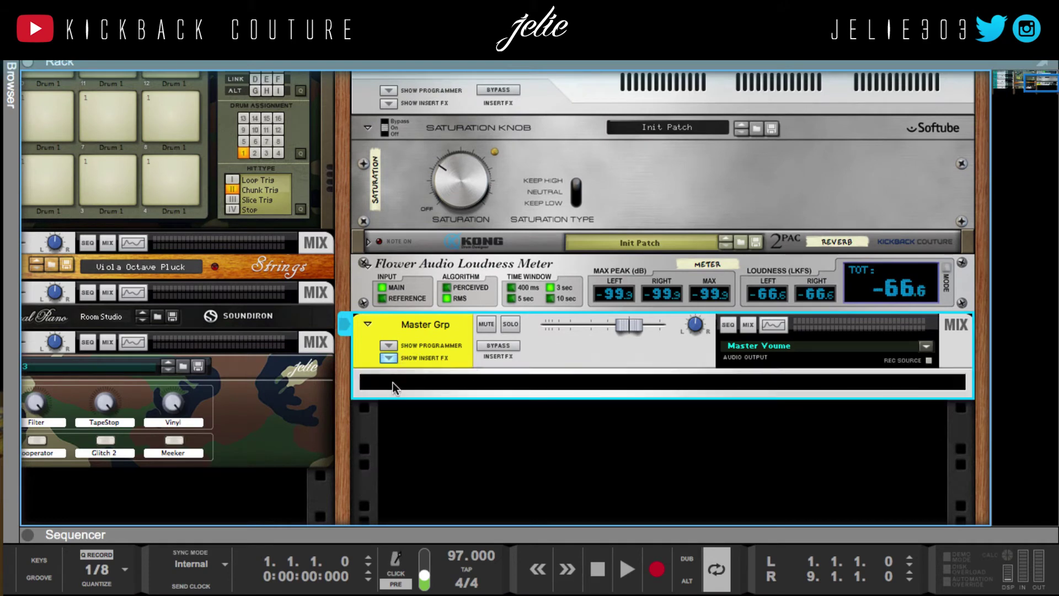
right_click(392, 384)
mouse_move(462, 251)
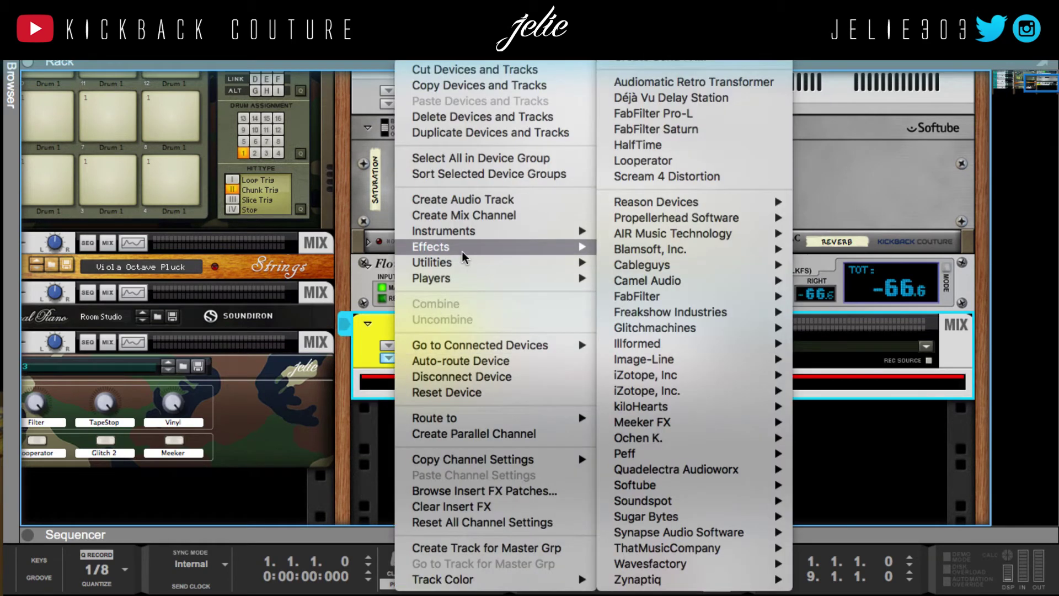
mouse_move(689, 280)
click(835, 282)
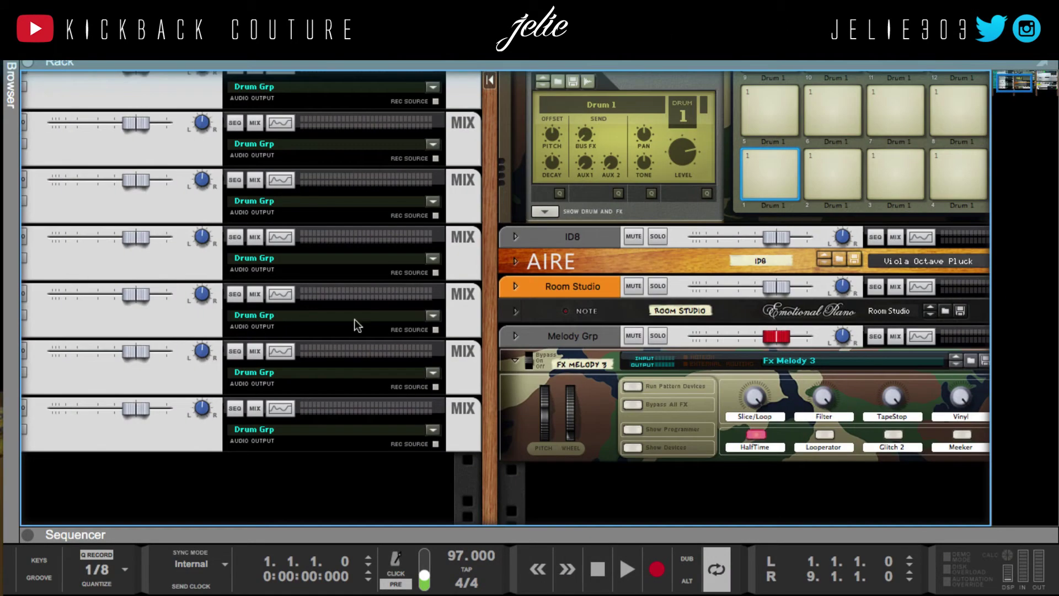
Program the Hi Hat Redrum pattern with hits on the odd-numbered steps plus step 2, and set its length to 16 steps
scroll(524, 340, left, 5)
scroll(77, 278, up, 2)
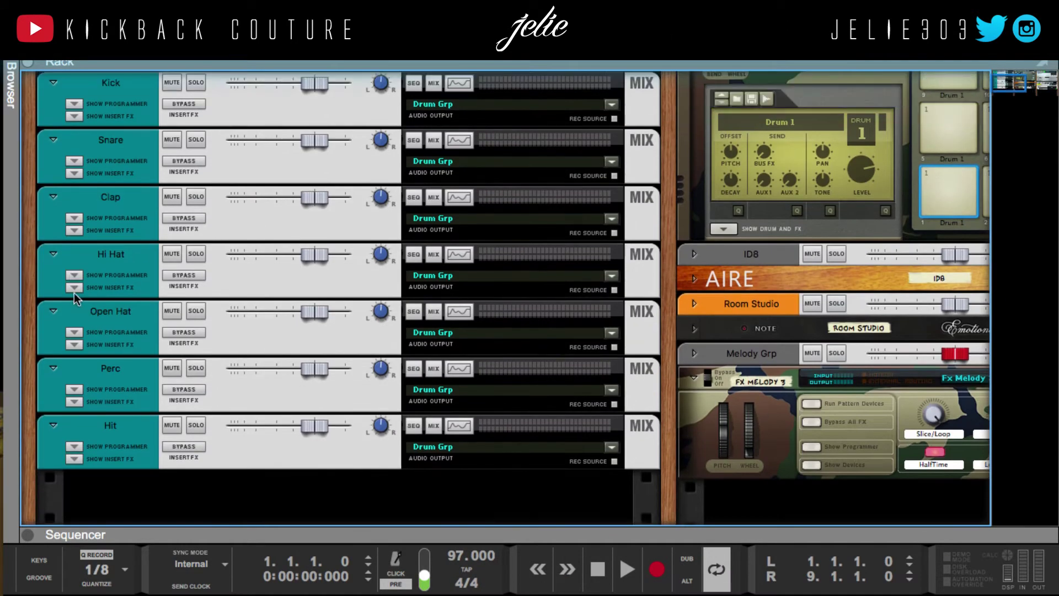
click(74, 288)
scroll(74, 293, down, 5)
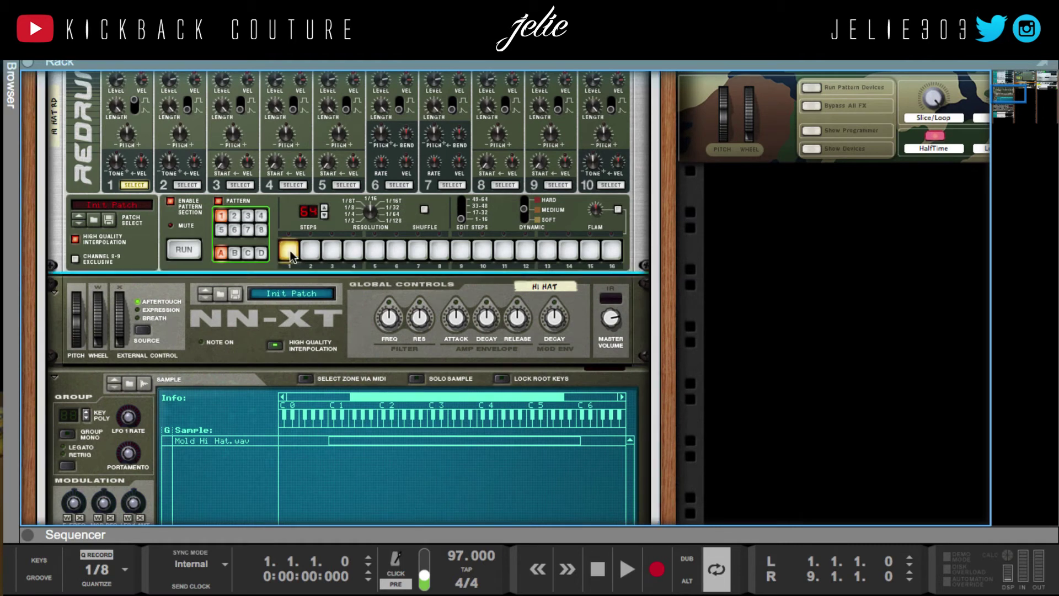
click(332, 249)
click(375, 250)
click(439, 250)
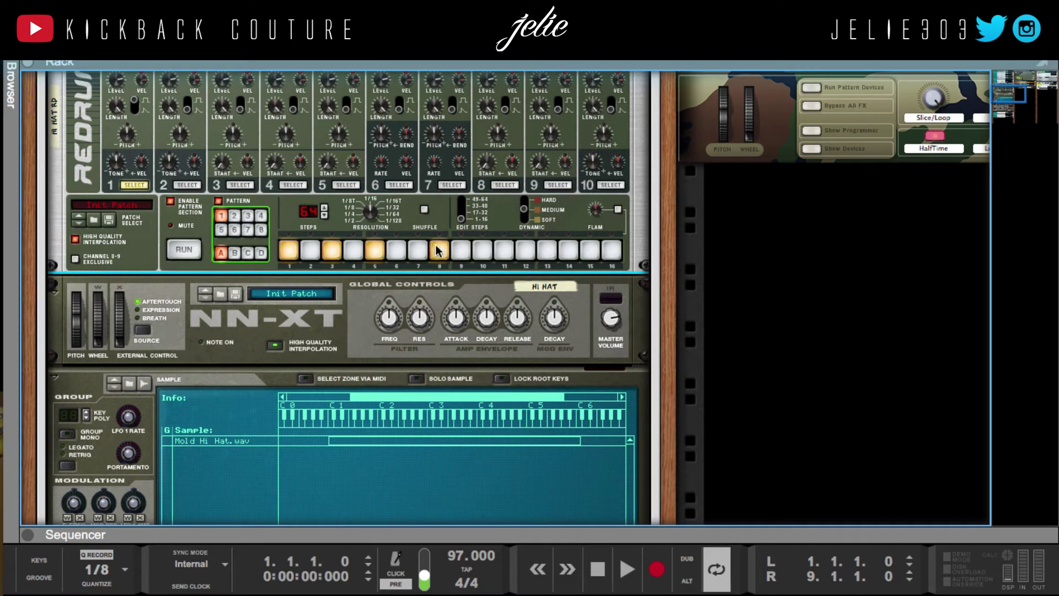
click(418, 250)
click(461, 250)
click(503, 250)
click(547, 250)
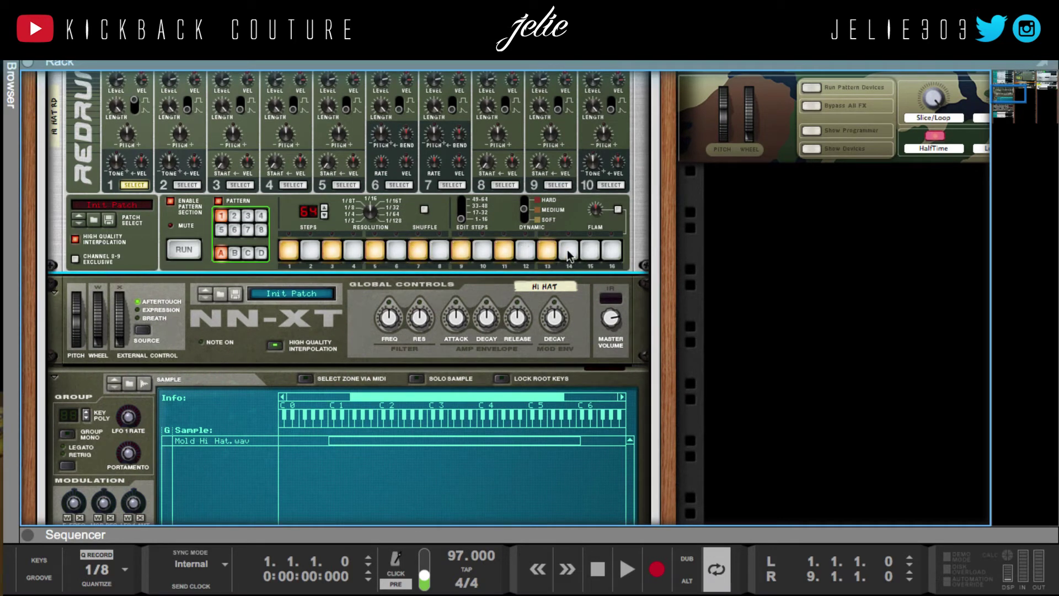
click(589, 250)
click(310, 249)
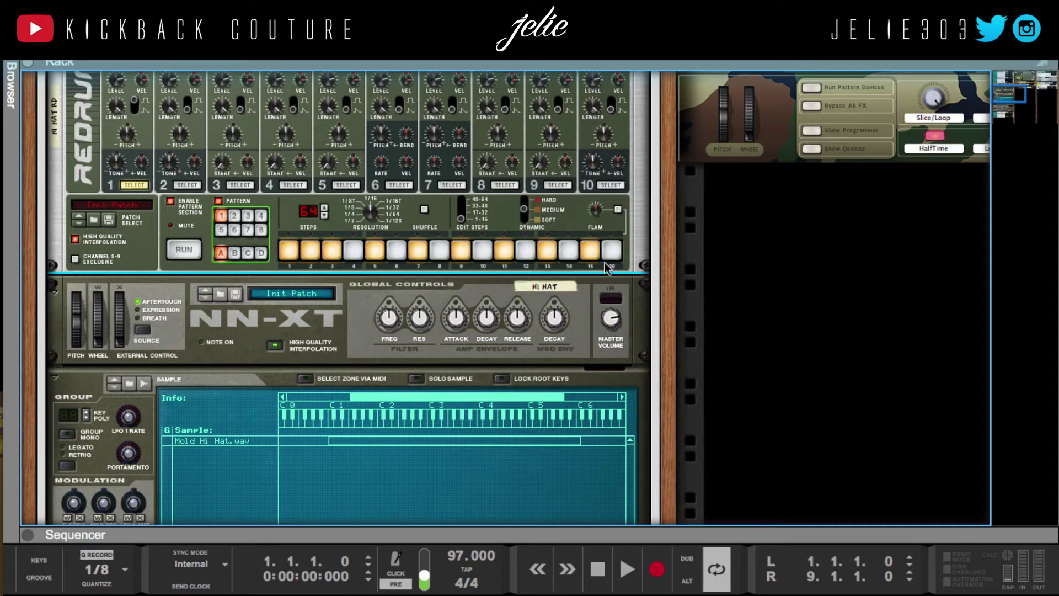
drag(310, 213, 308, 257)
Play the song and examine the signal levels on the Master Grp, Melody Grp and Hi Hat channels
key(space)
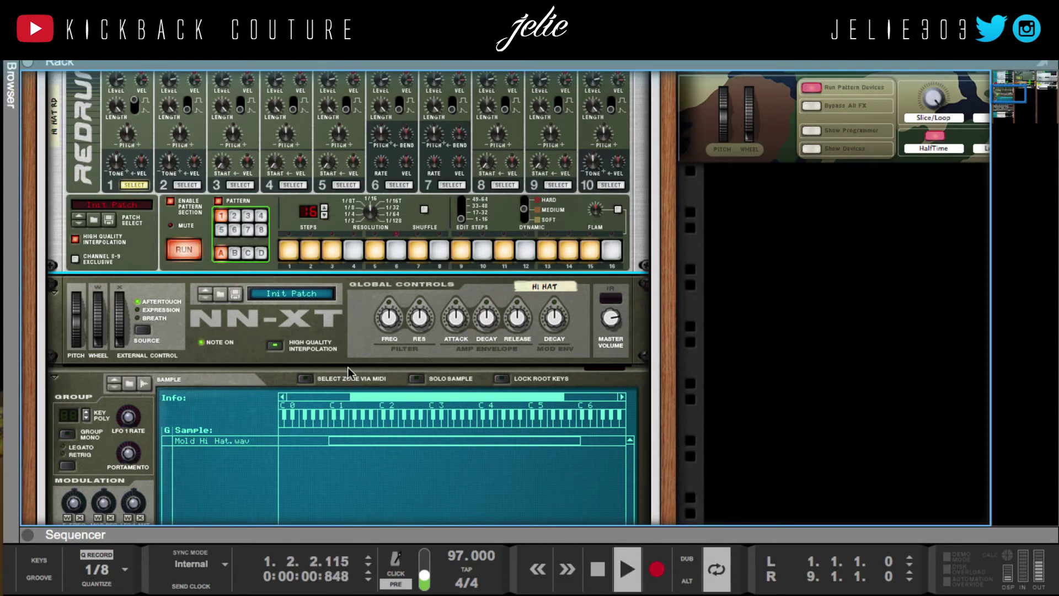
scroll(350, 368, right, 15)
scroll(350, 368, up, 8)
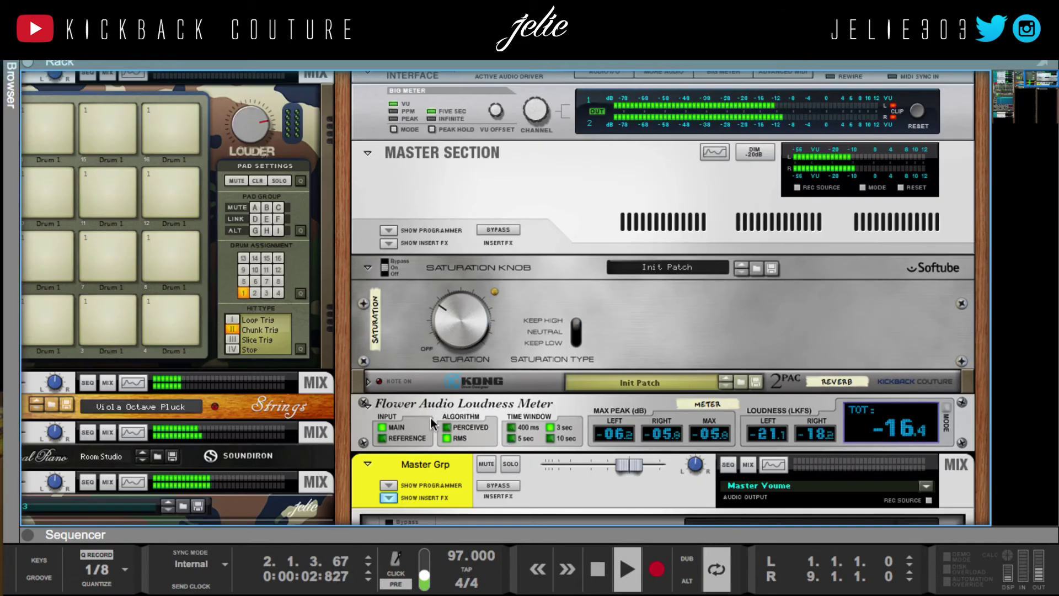
scroll(431, 422, down, 8)
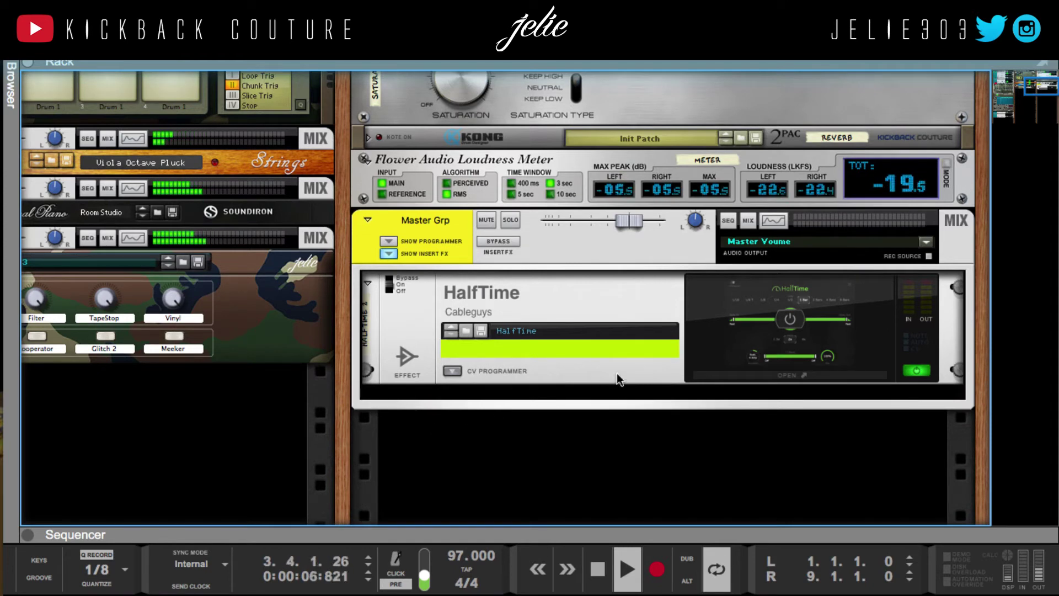
drag(349, 401, 795, 399)
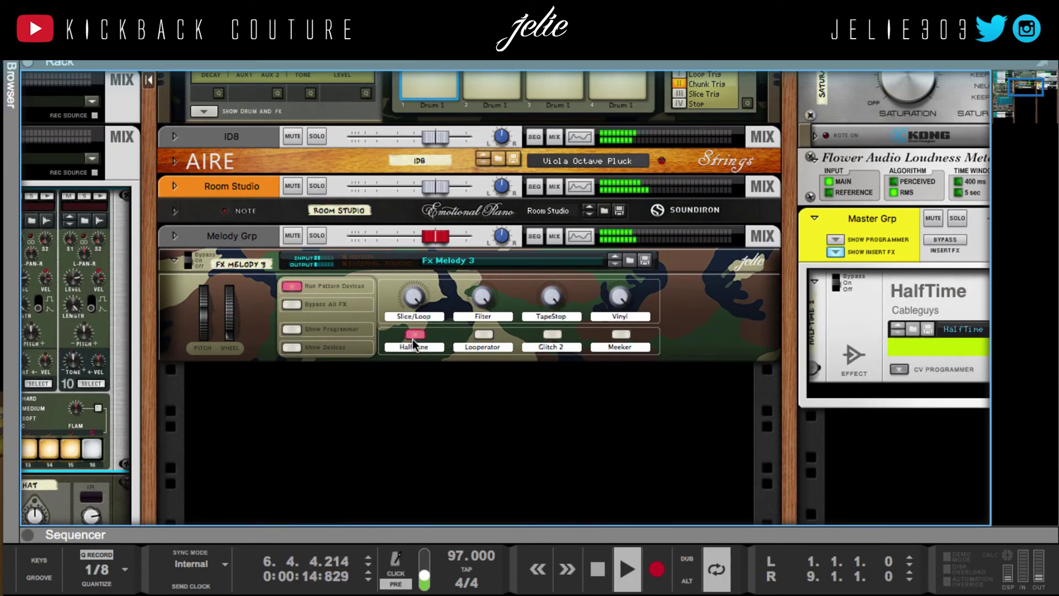
scroll(411, 339, left, 10)
scroll(338, 333, up, 5)
scroll(339, 333, down, 5)
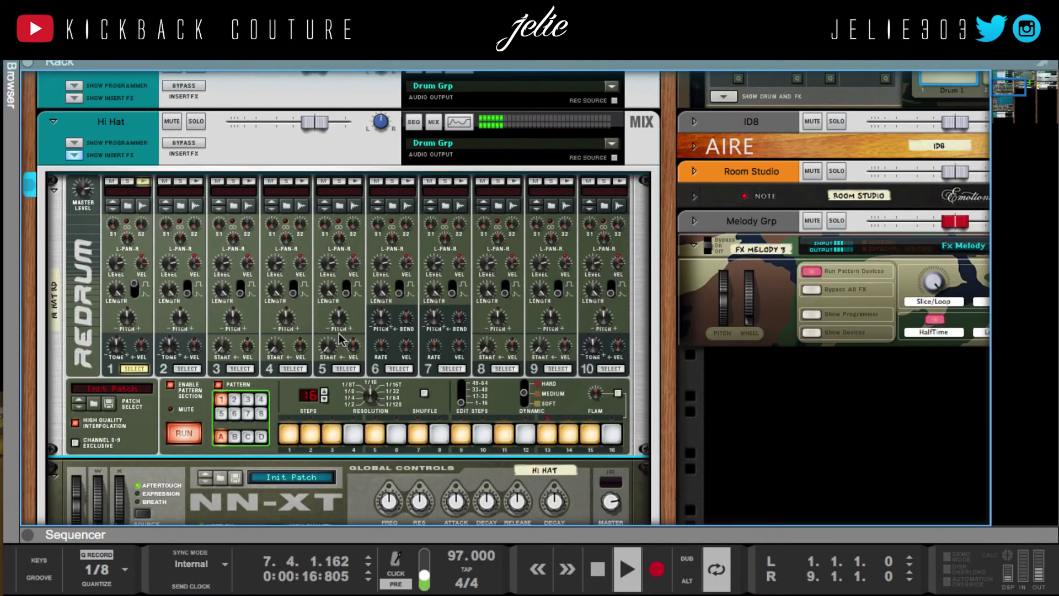
key(space)
Route the Drum Grp channel to Master Grp
drag(673, 380, 1058, 435)
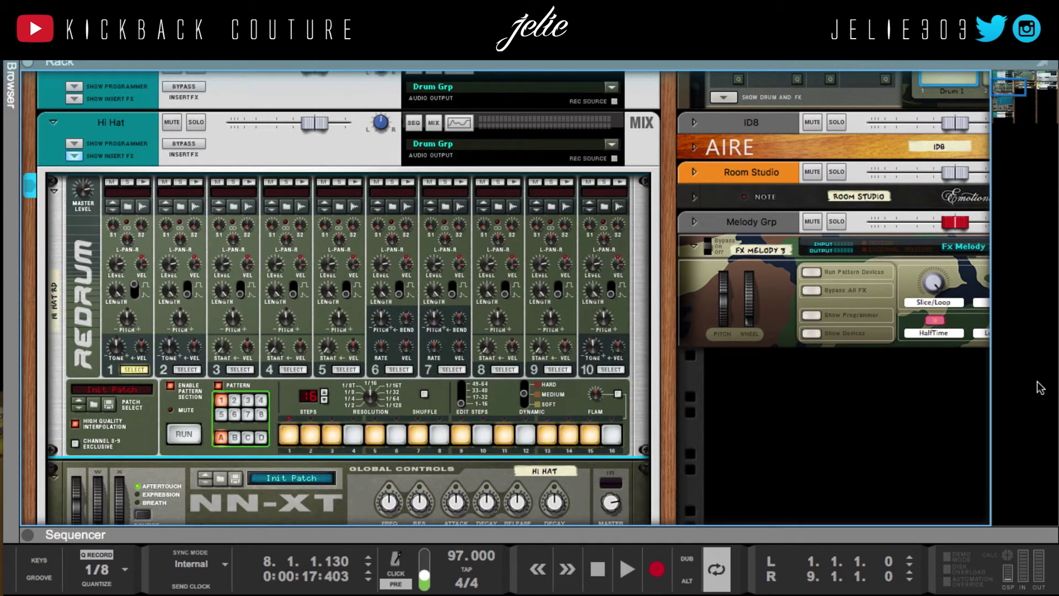
drag(665, 282, 2, 166)
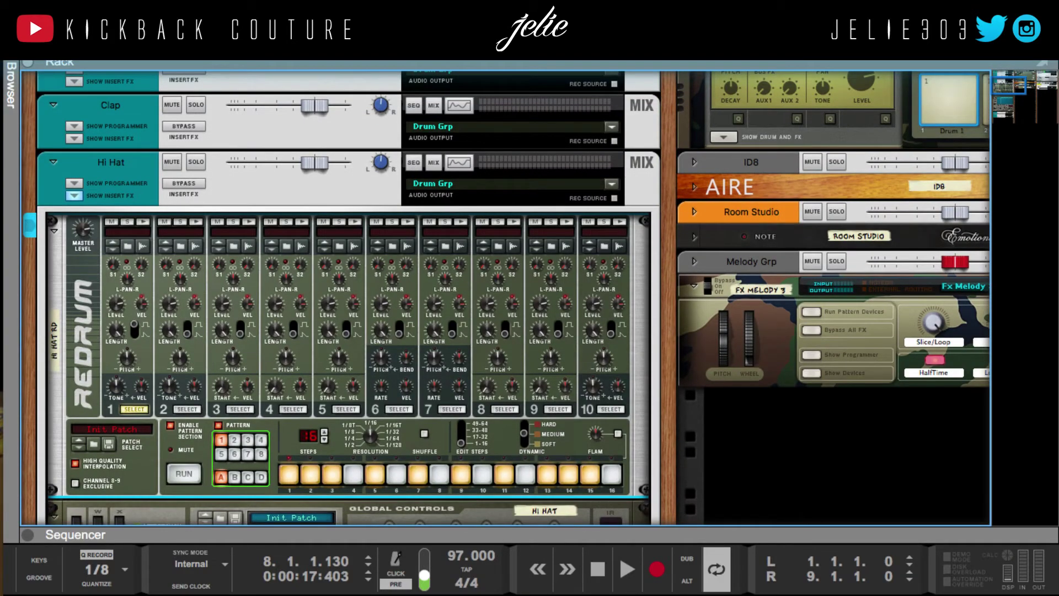
scroll(177, 226, up, 5)
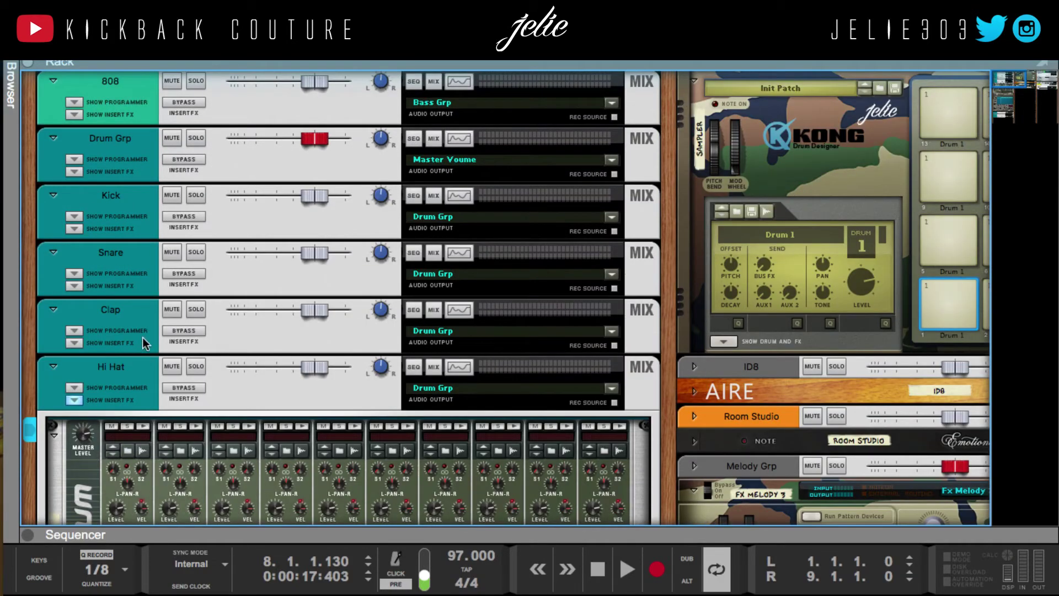
right_click(121, 148)
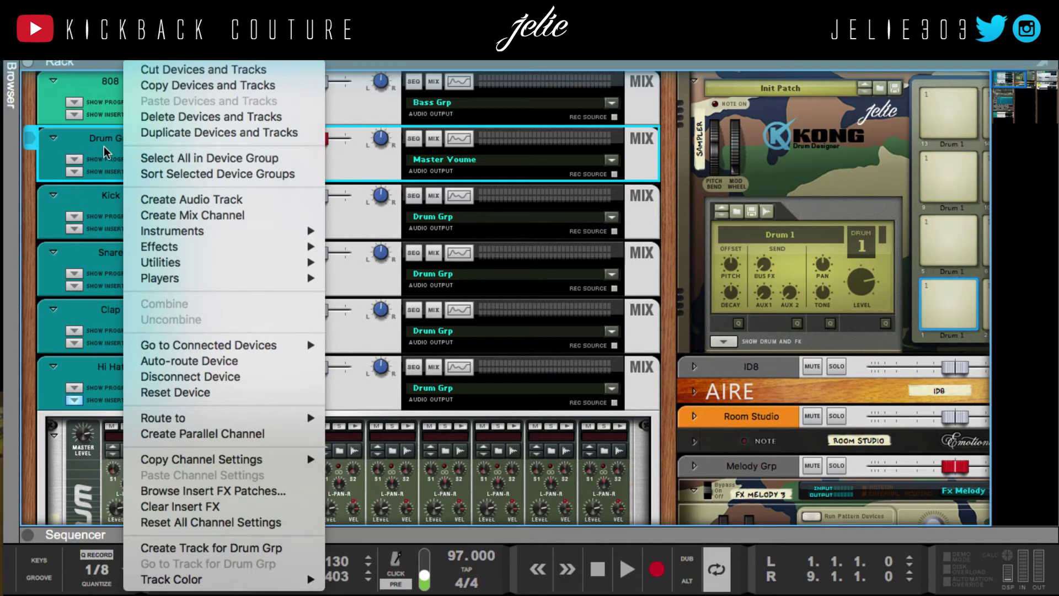
mouse_move(282, 420)
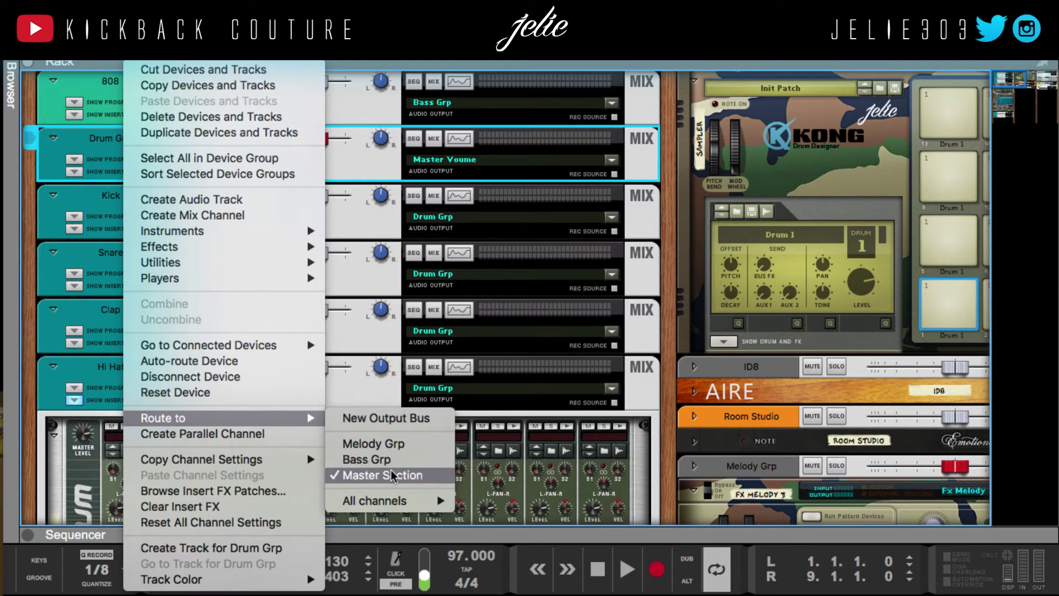
mouse_move(396, 503)
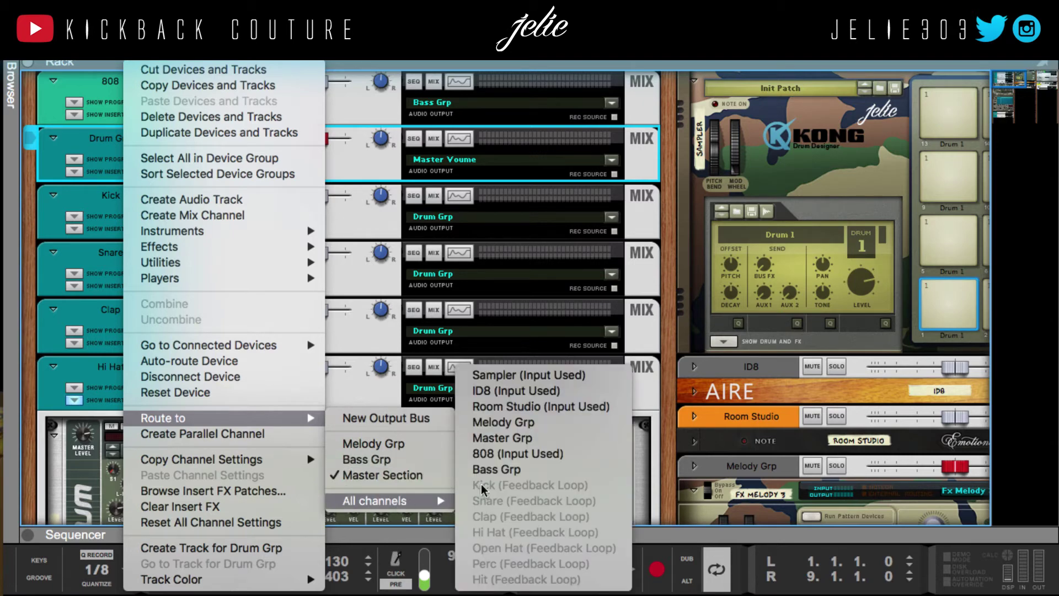
click(505, 439)
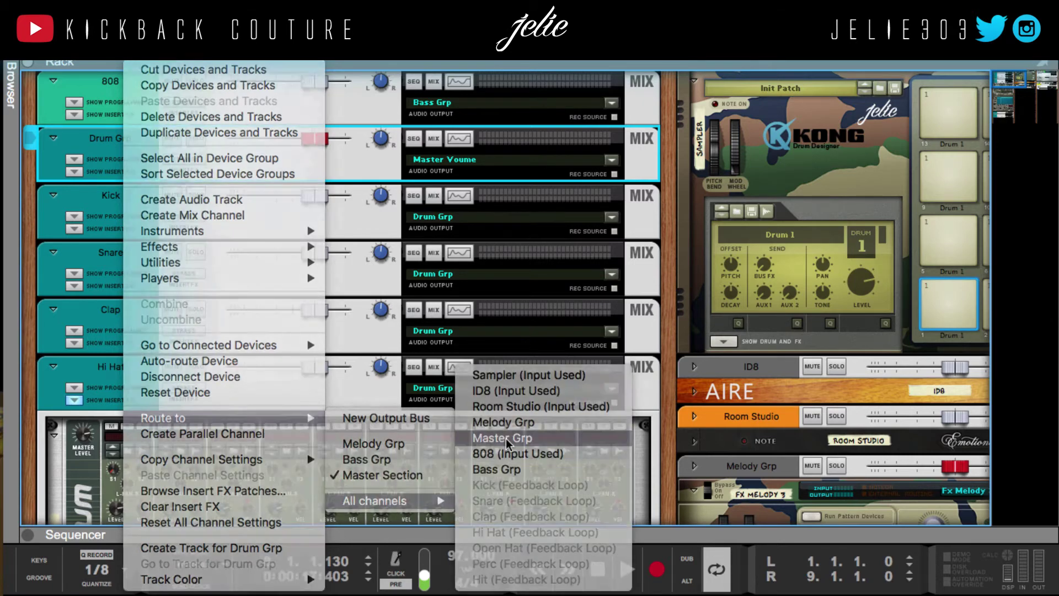
Route the Melody Grp channel to Master Grp and turn off HalfTime on the Fx Melody 3 combinator
scroll(606, 432, right, 10)
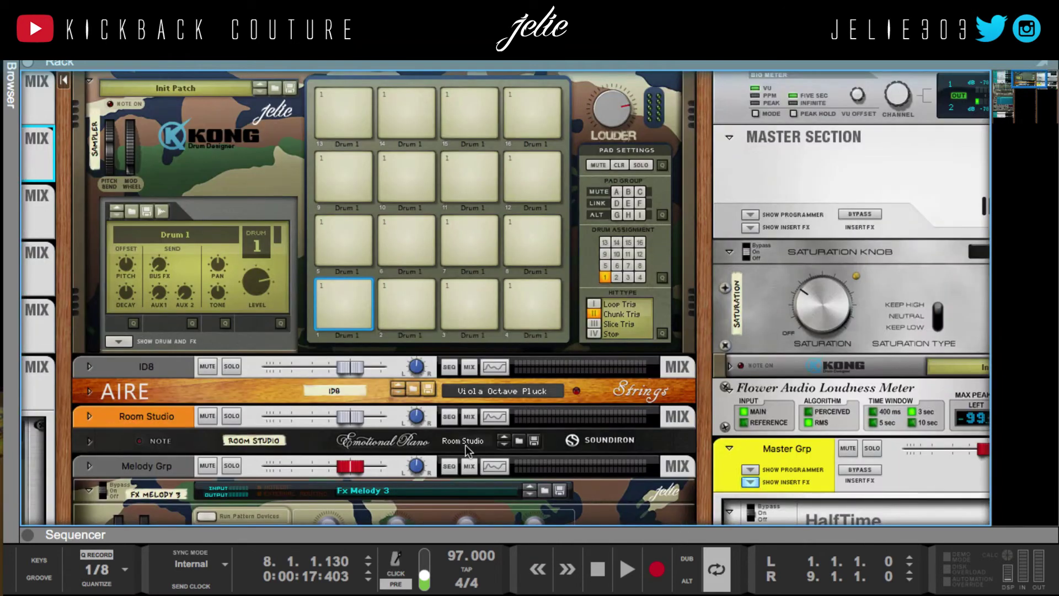
scroll(308, 445, down, 5)
right_click(154, 172)
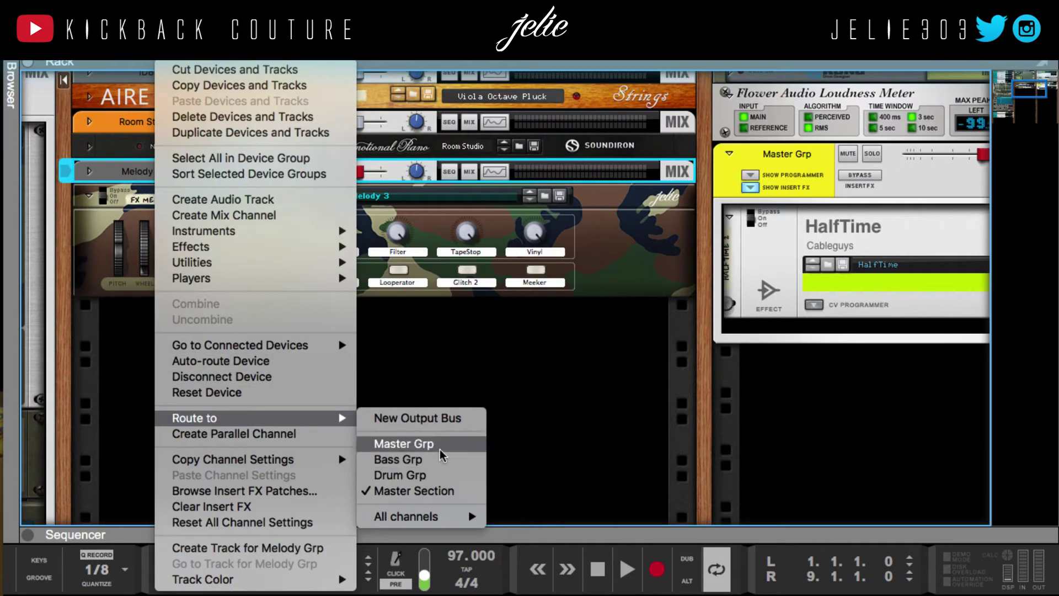
click(469, 445)
click(328, 268)
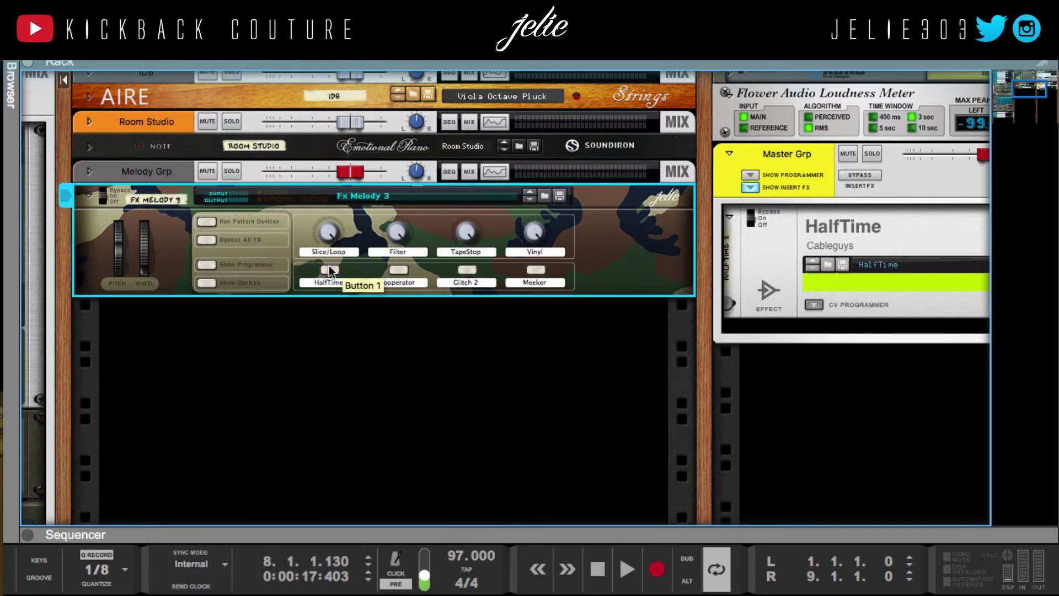
Play the song from the start to hear HalfTime on Master Grp, and open the HalfTime plugin window
drag(702, 402, 326, 355)
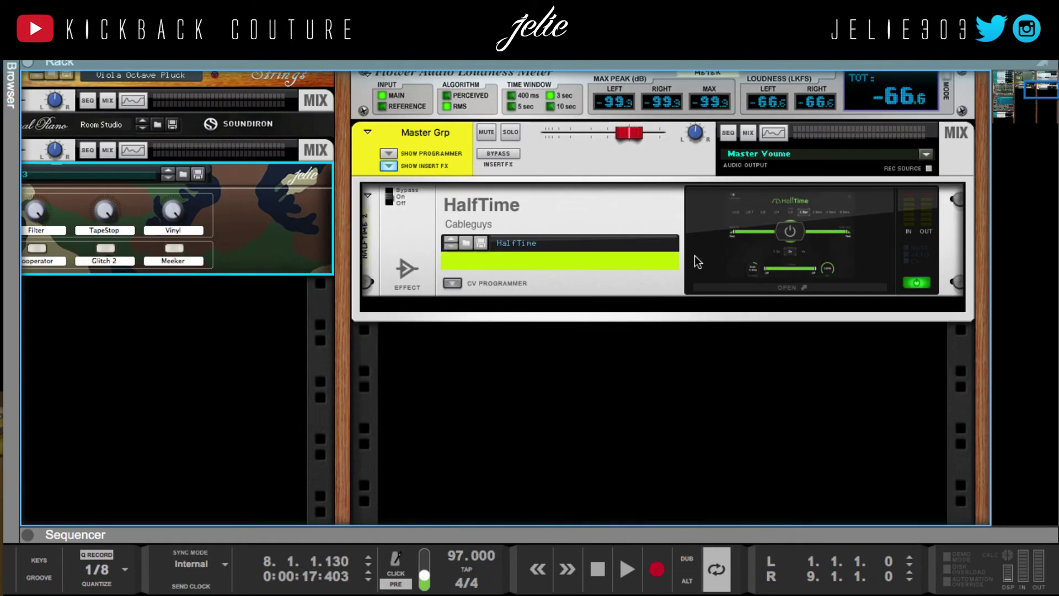
key(shift+Return)
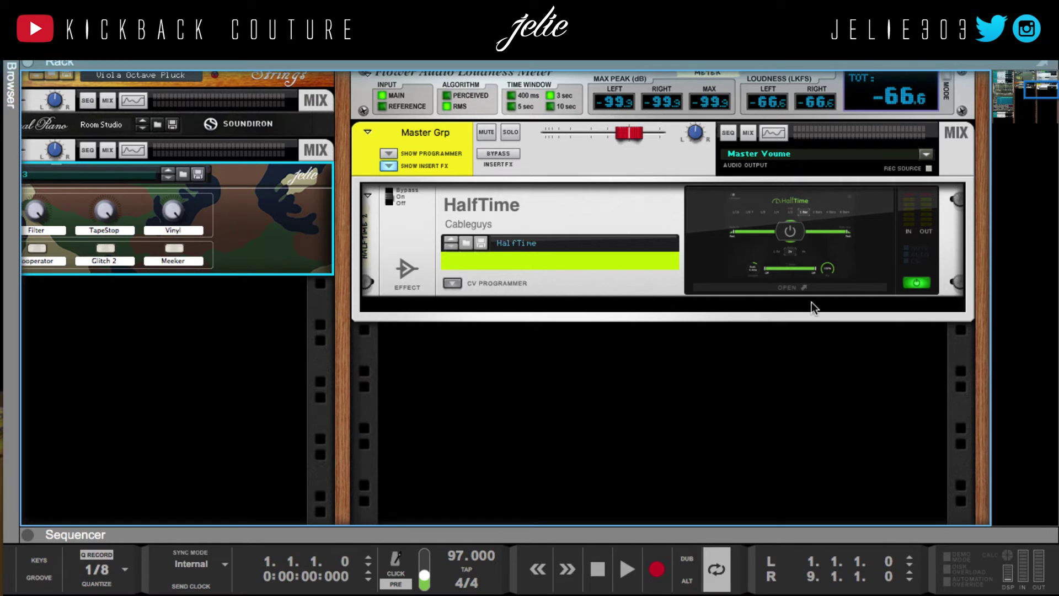
key(space)
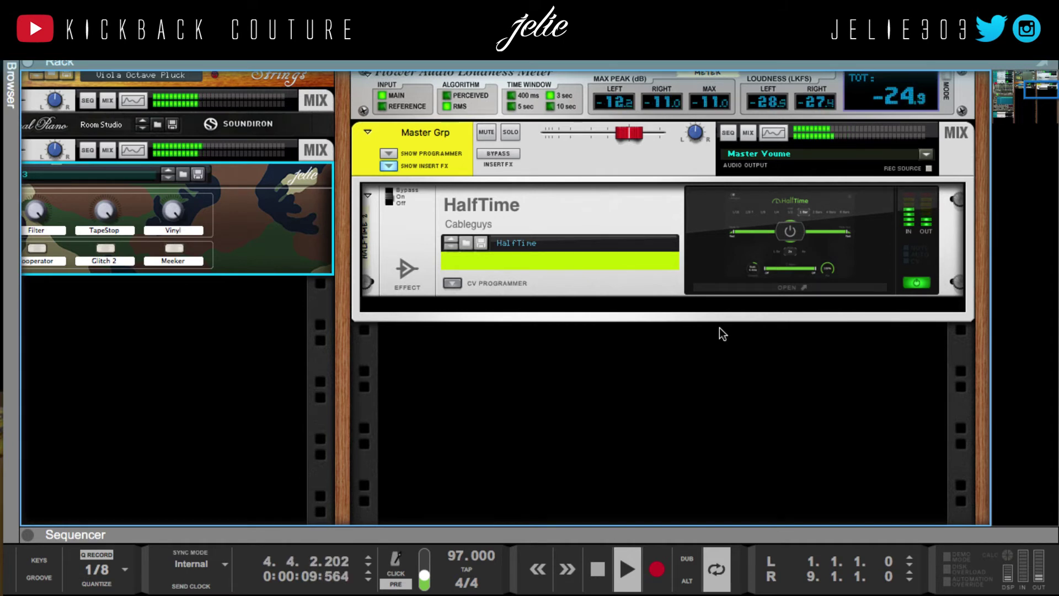
click(759, 291)
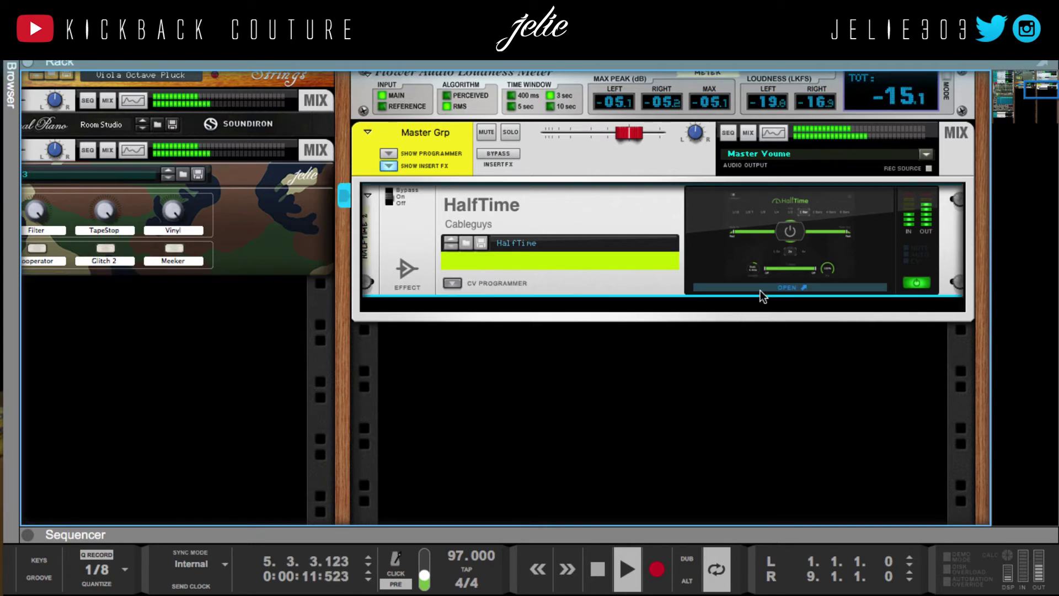
click(760, 289)
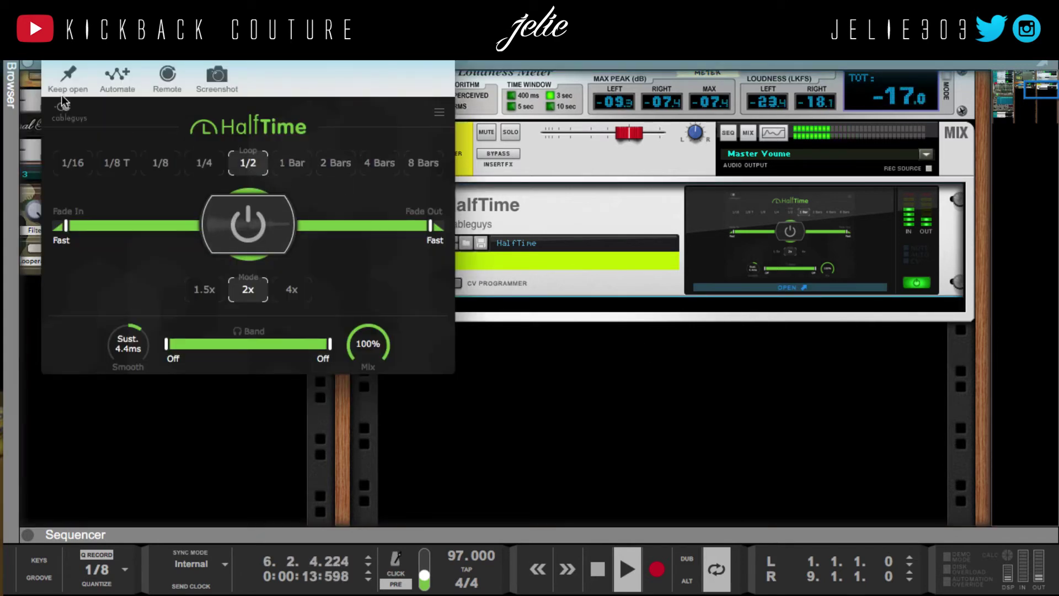
key(space)
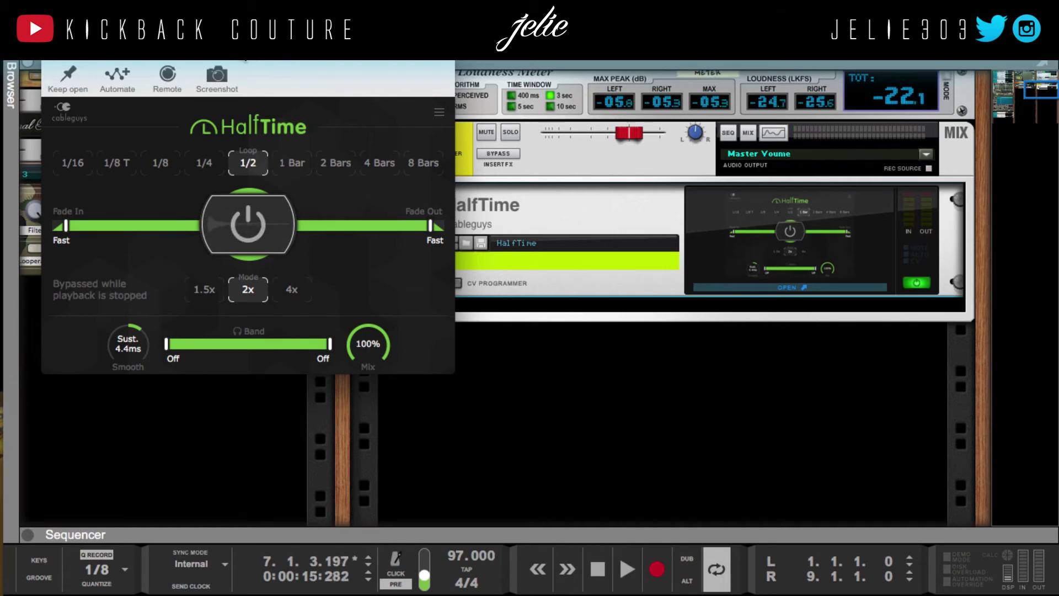
Create an automation lane for the Mix parameter of HalfTime on Master Grp, and close the plugin window
drag(243, 54, 333, 102)
click(212, 124)
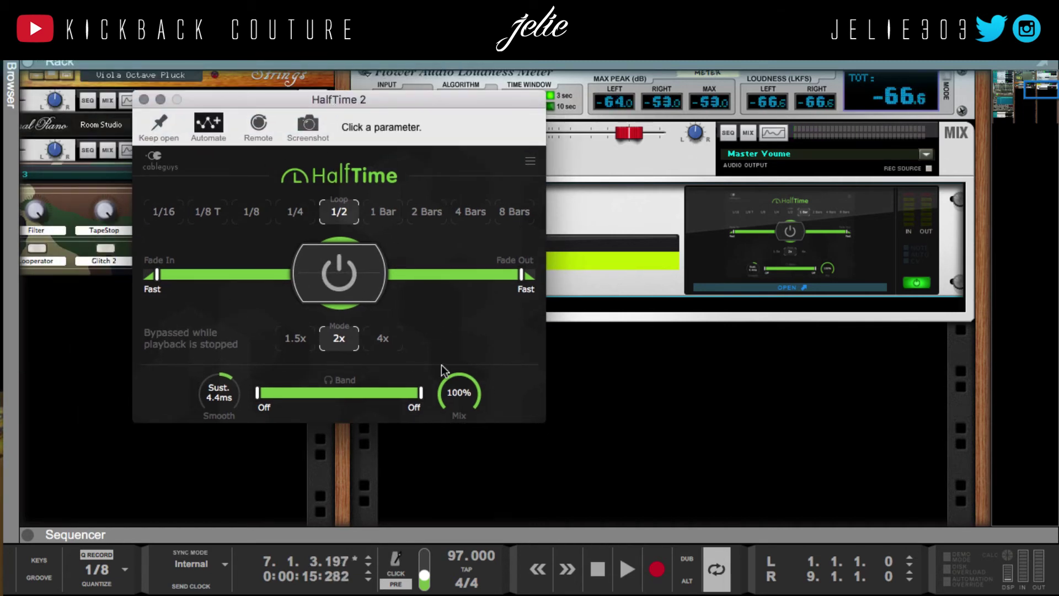
click(467, 409)
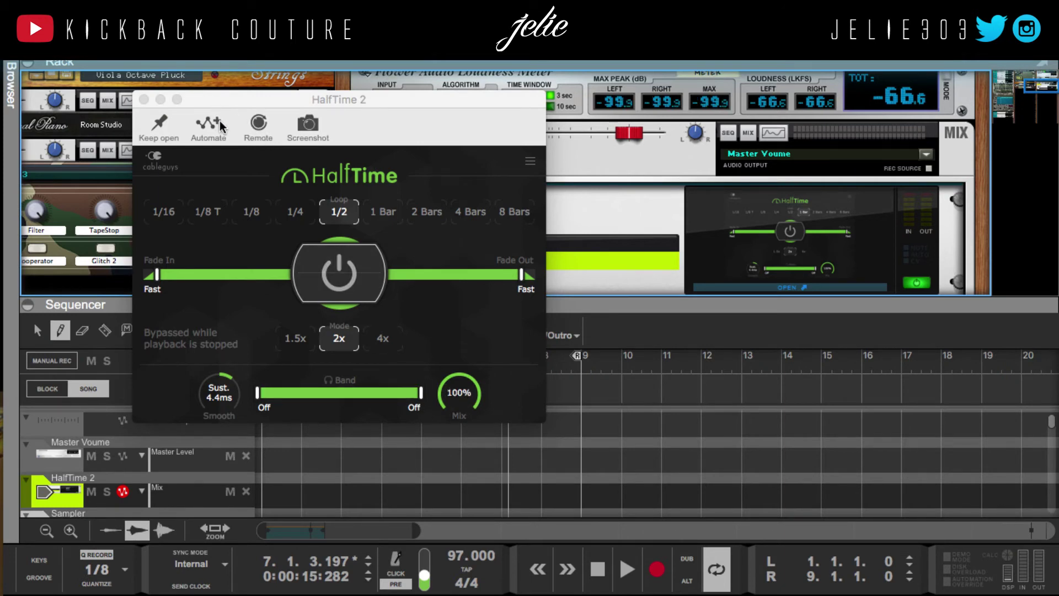
drag(361, 116, 678, 125)
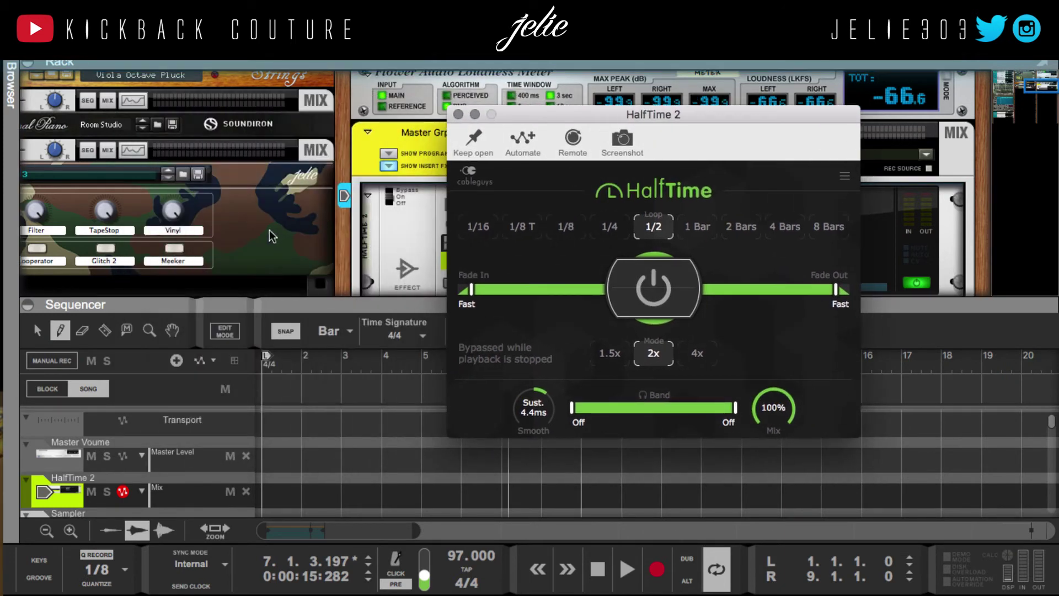
right_click(176, 215)
click(344, 188)
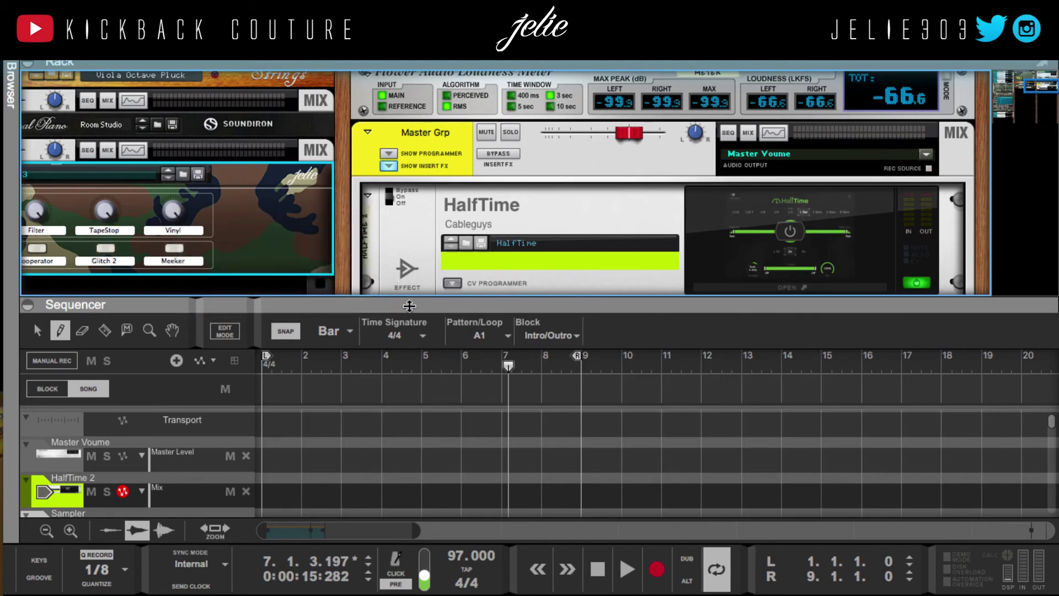
Enlarge the sequencer, draw a HalfTime Mix automation clip from bar 9 to bar 17, and open it for editing
drag(409, 305, 411, 79)
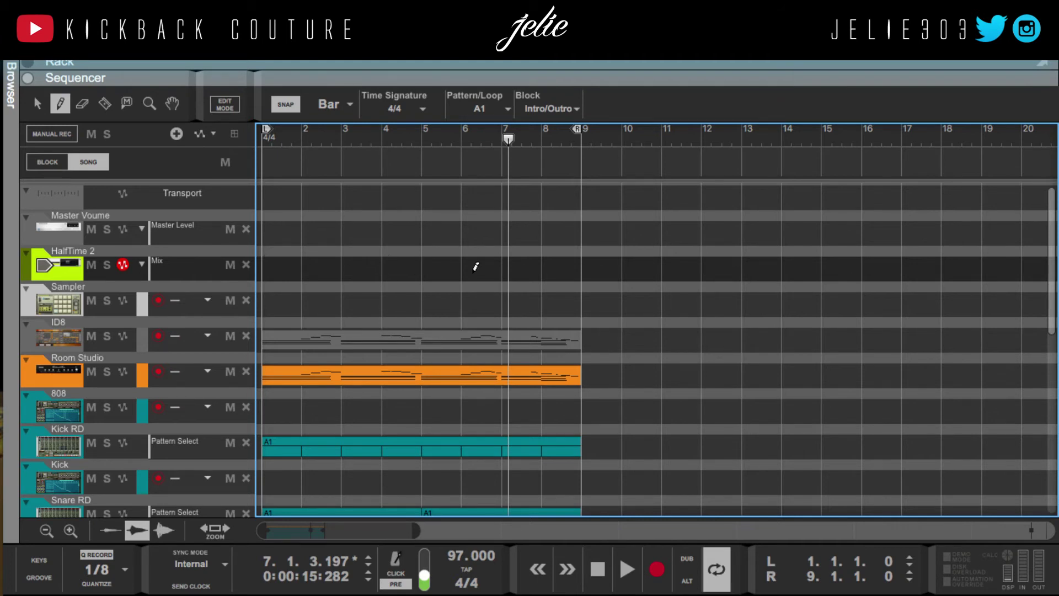
mouse_move(590, 267)
mouse_down()
mouse_move(781, 279)
mouse_move(814, 296)
mouse_move(873, 291)
mouse_up()
key(q)
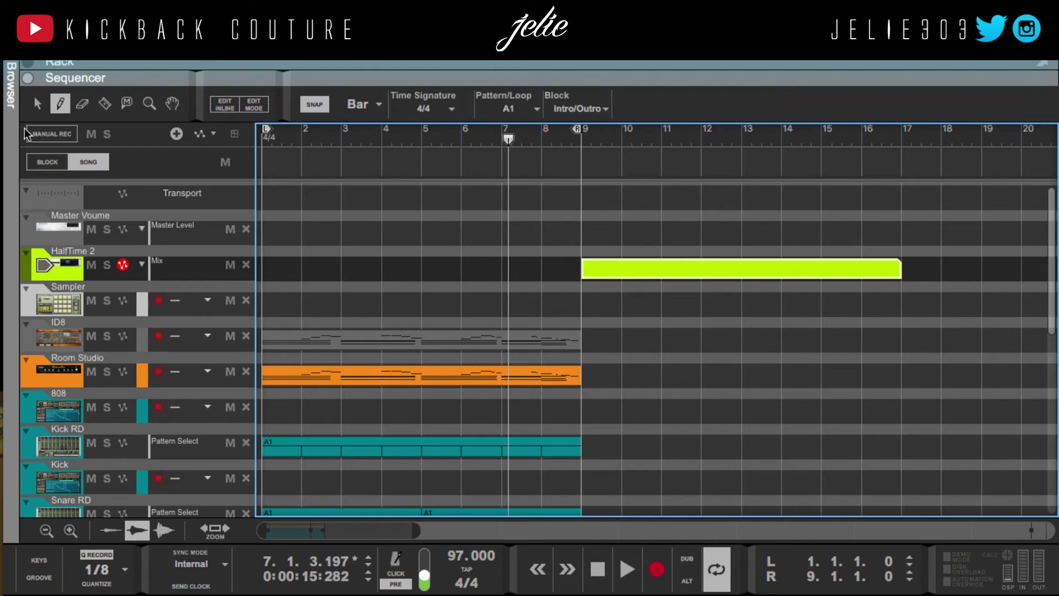
double_click(650, 271)
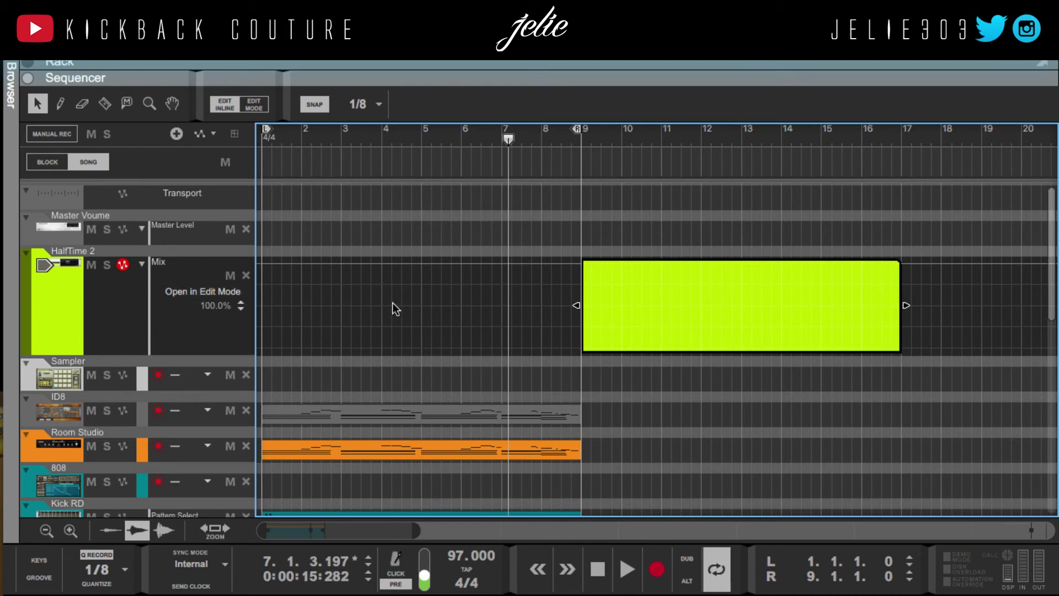
Play the opening briefly, set the HalfTime Mix lane's static value to 0.0%, and return to the song start
key(shift+Return)
key(space)
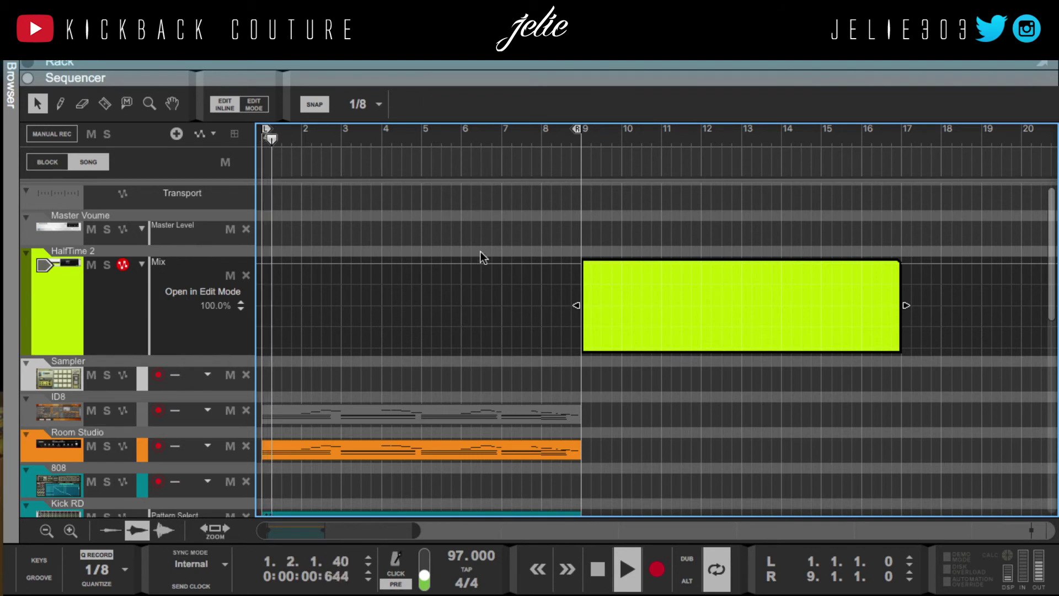
key(space)
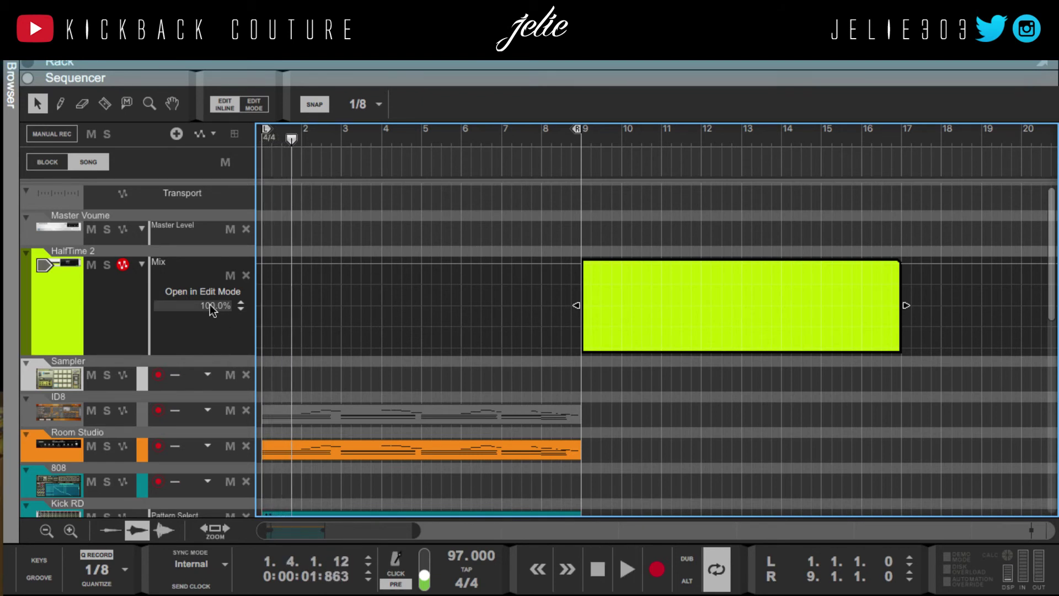
drag(212, 307, 243, 569)
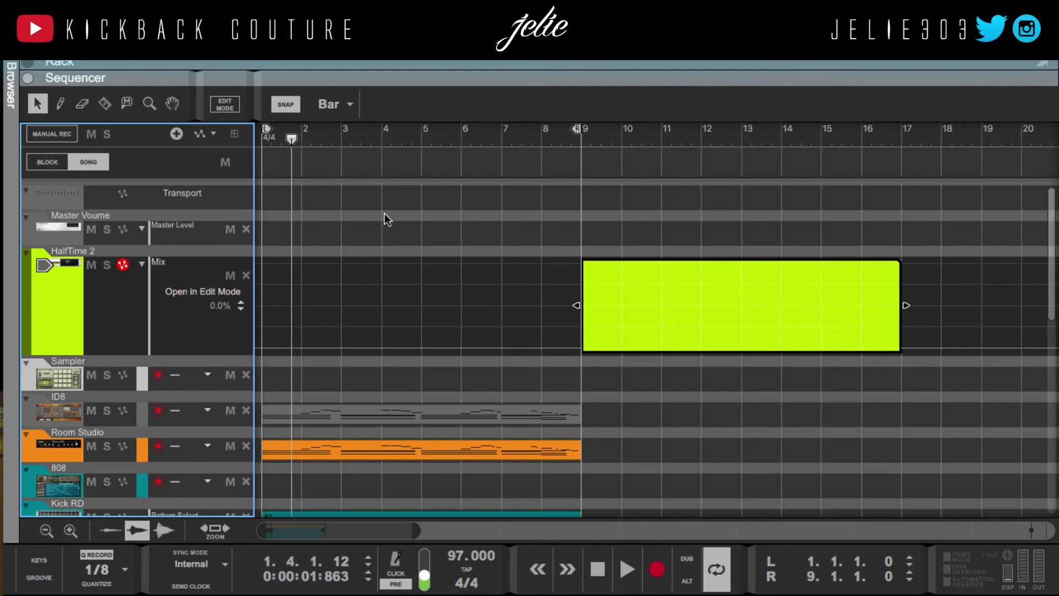
key(Home)
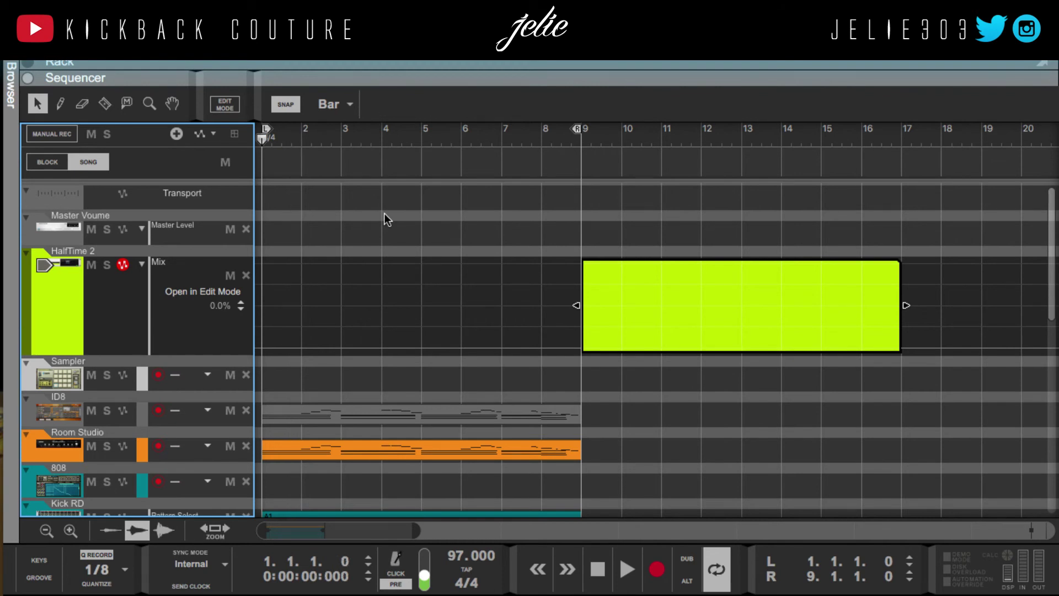